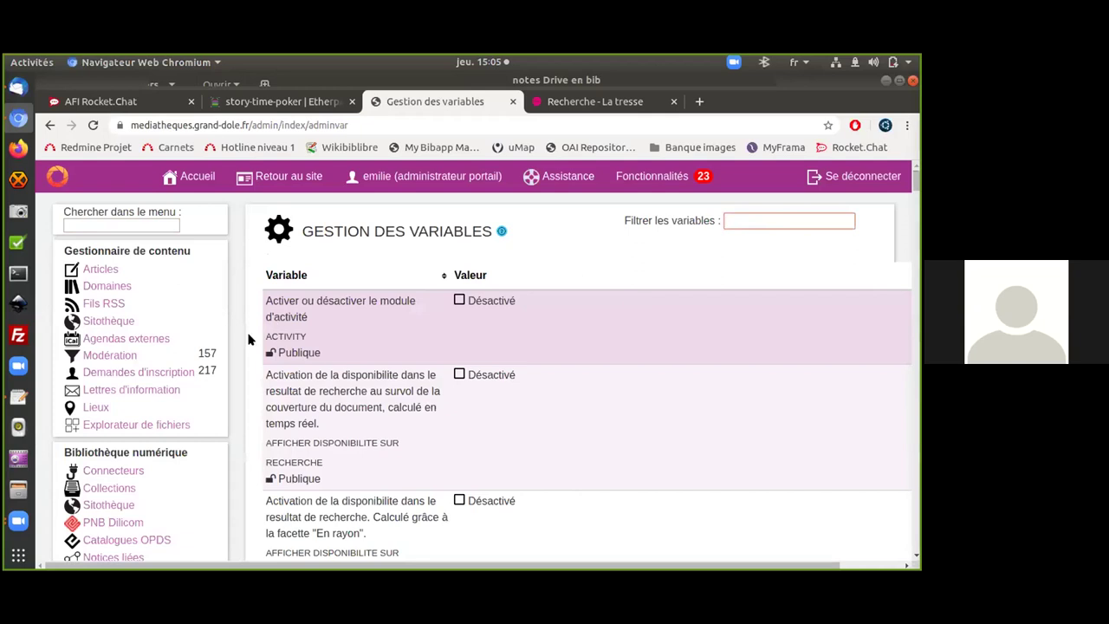
Search the administration menu for "bib" and open the library management page.
{"action": "left_click", "coordinate": [132, 224]}
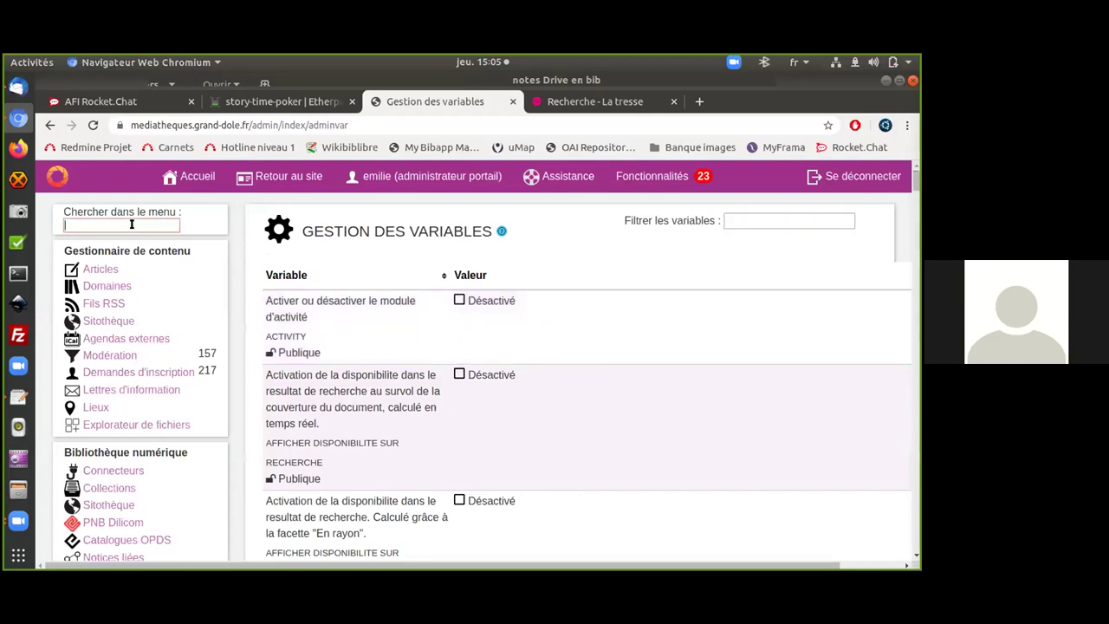
{"action": "type", "text": "bib"}
{"action": "left_click", "coordinate": [122, 297]}
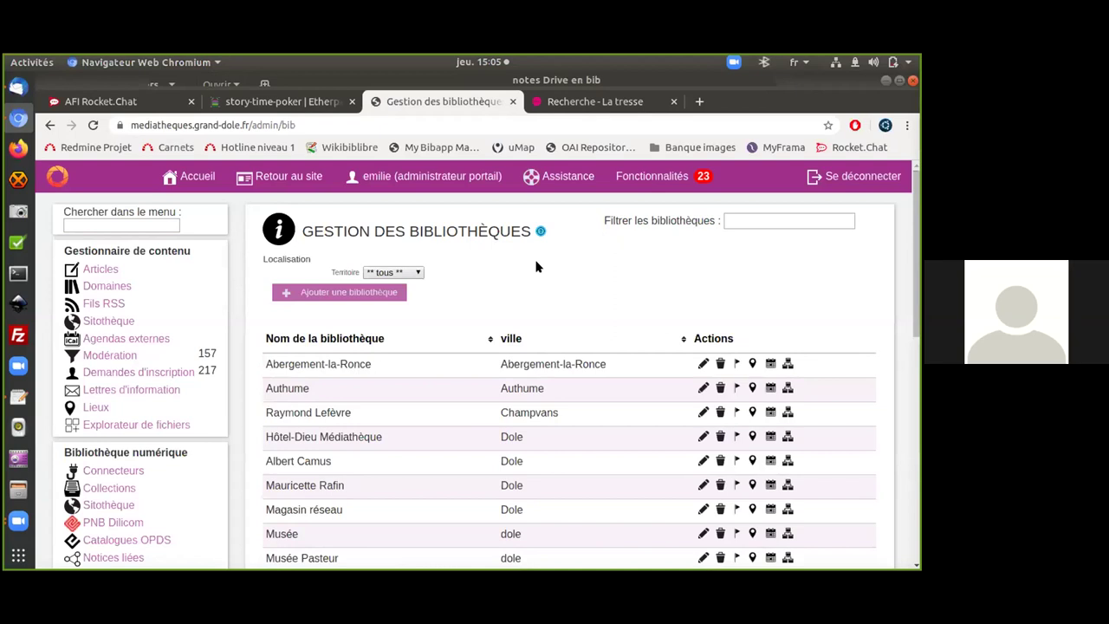
Open the Hôtel-Dieu Médiathèque entry in the library list for editing.
{"action": "scroll", "coordinate": [535, 267], "scroll_direction": "down", "scroll_amount": 4}
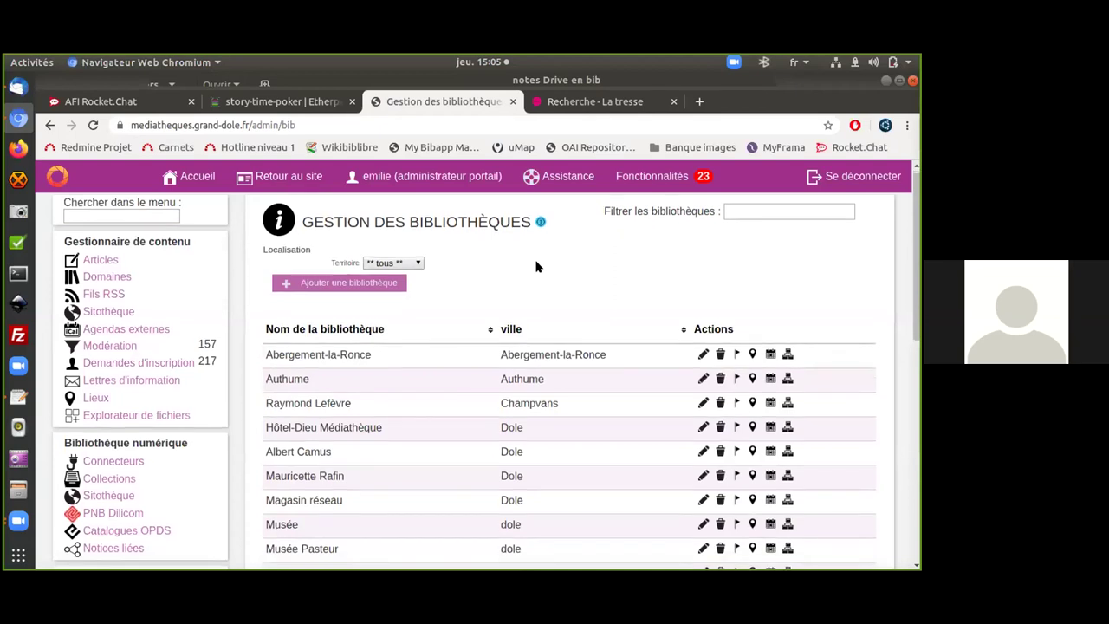
{"action": "scroll", "coordinate": [535, 267], "scroll_direction": "up", "scroll_amount": 2}
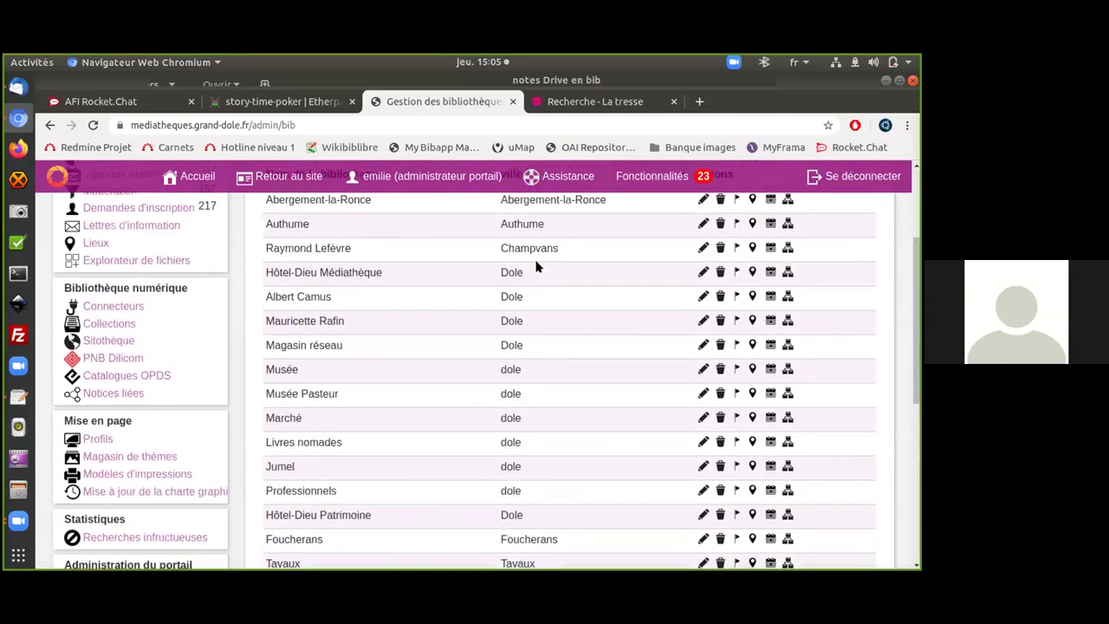
{"action": "scroll", "coordinate": [535, 267], "scroll_direction": "down", "scroll_amount": 1}
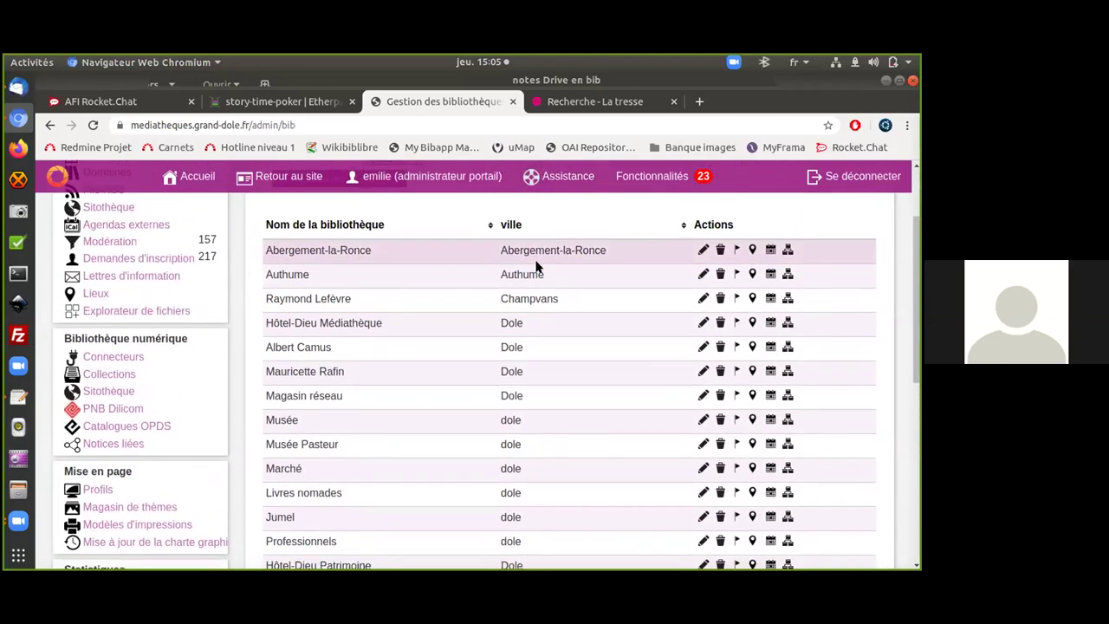
{"action": "scroll", "coordinate": [535, 267], "scroll_direction": "down", "scroll_amount": 1}
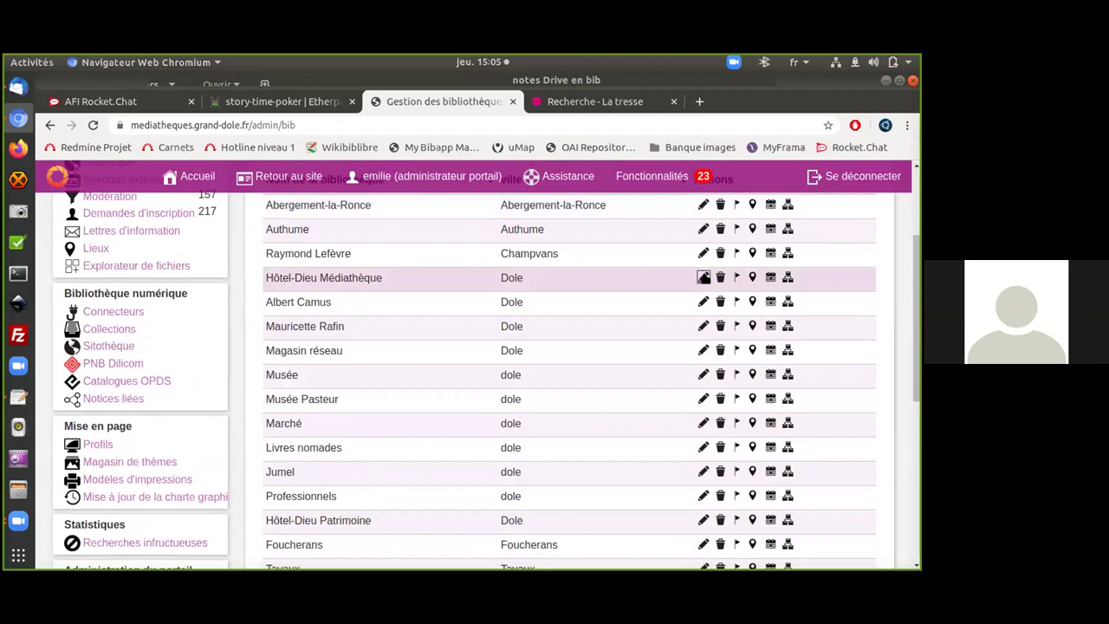
{"action": "left_click", "coordinate": [703, 277]}
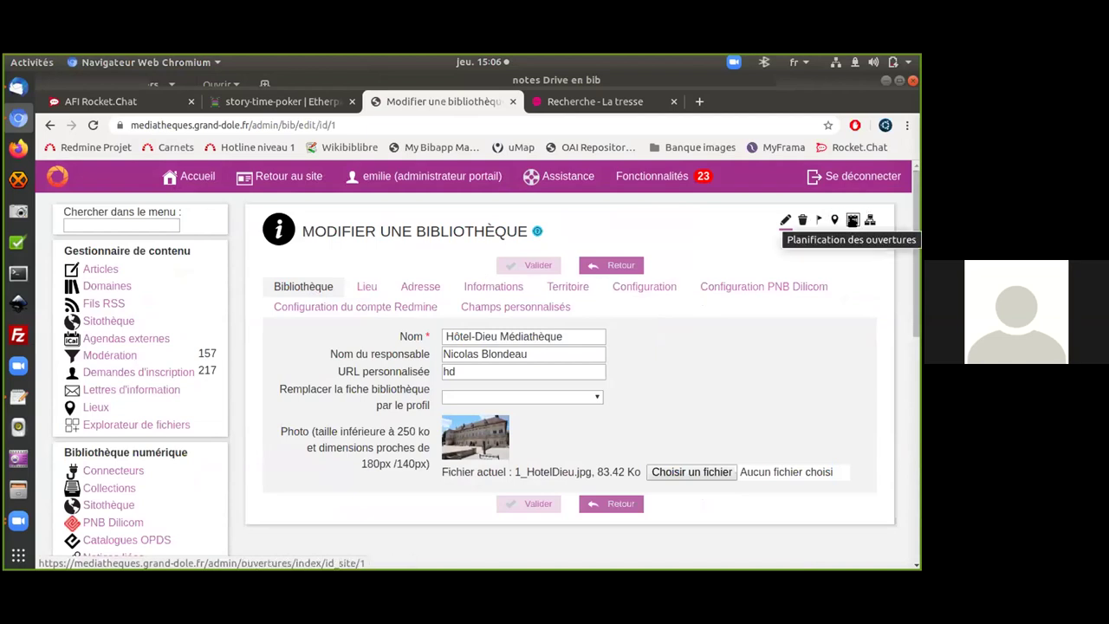
Review the library's Configuration settings, including the reservation ban and the notification options.
{"action": "left_click", "coordinate": [645, 286]}
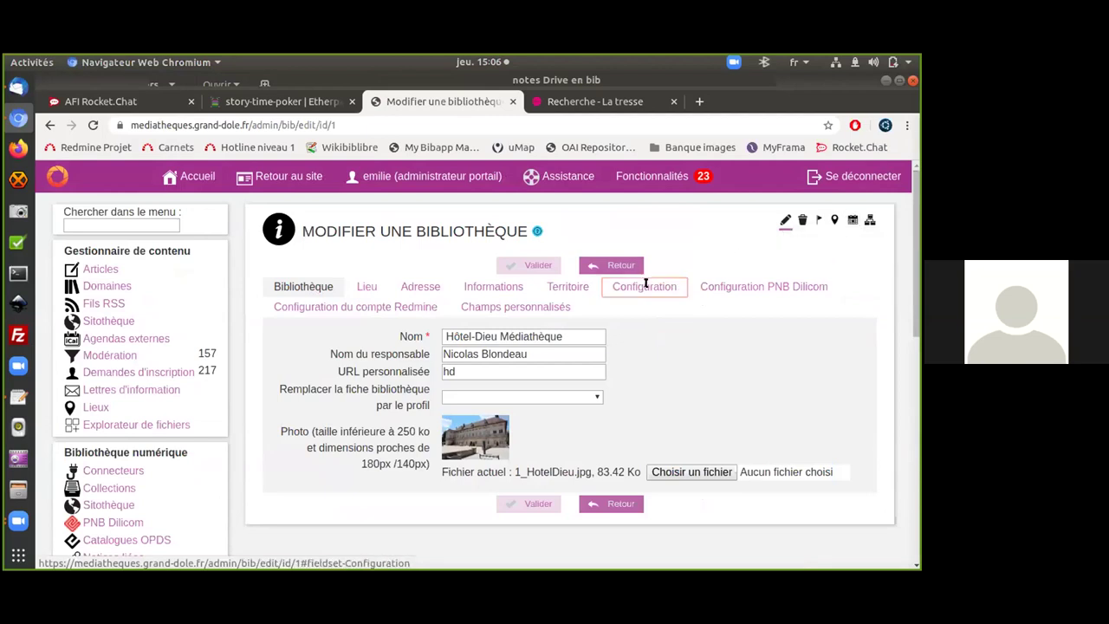
{"action": "scroll", "coordinate": [455, 493], "scroll_direction": "down", "scroll_amount": 2}
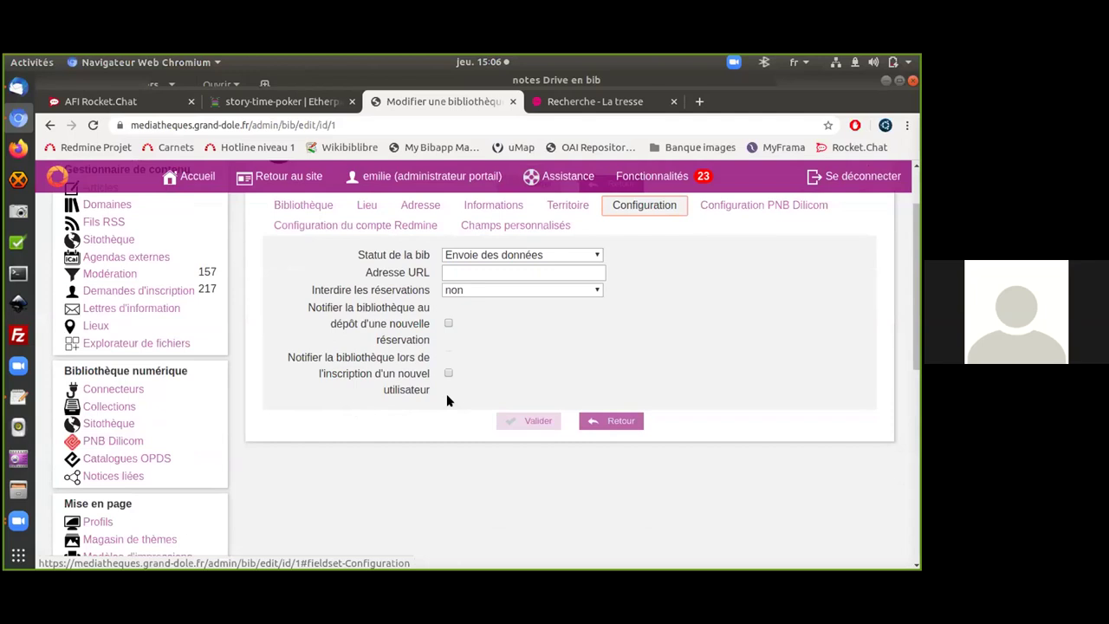
{"action": "scroll", "coordinate": [447, 400], "scroll_direction": "up", "scroll_amount": 2}
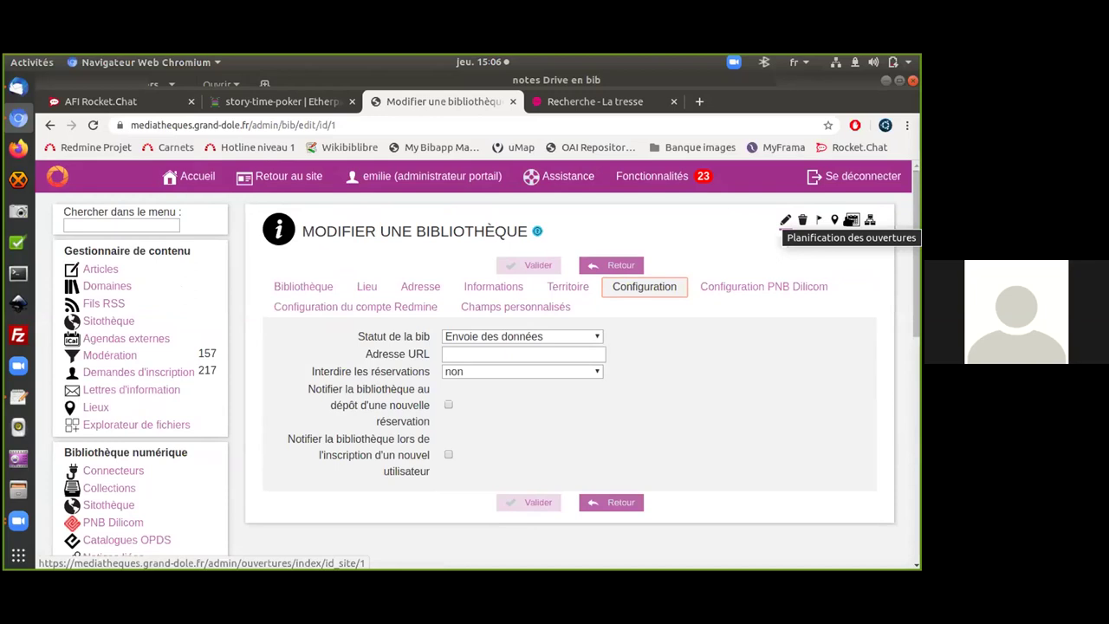
Show the Hôtel-Dieu Médiathèque opening schedule and open the regular Saturday time slot for editing.
{"action": "left_click", "coordinate": [851, 222]}
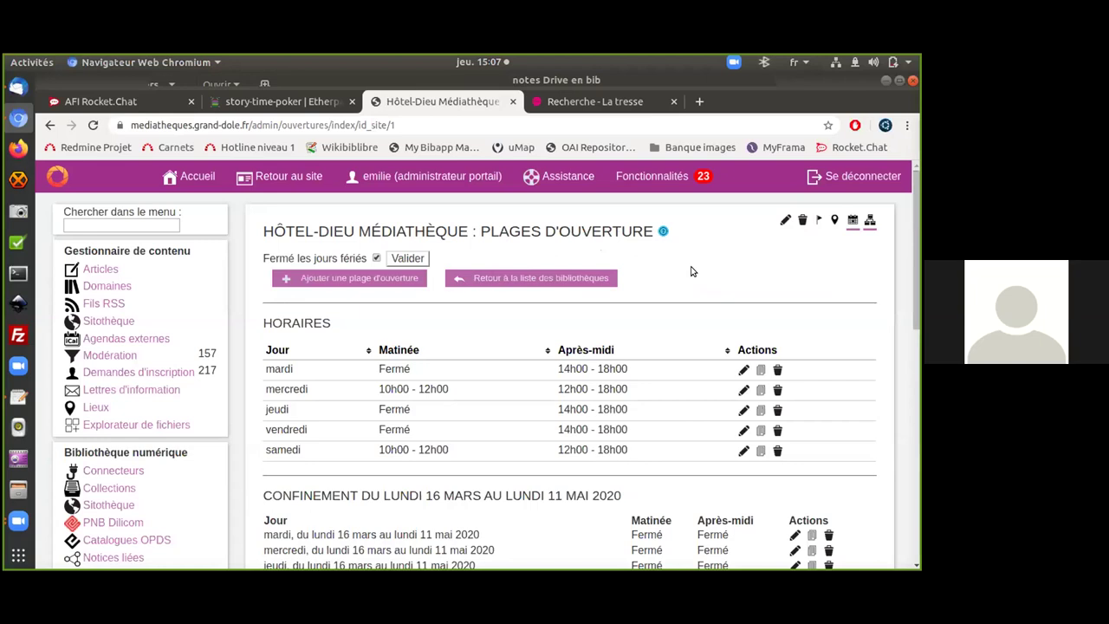
{"action": "scroll", "coordinate": [691, 271], "scroll_direction": "down", "scroll_amount": 1}
{"action": "scroll", "coordinate": [690, 271], "scroll_direction": "up", "scroll_amount": 1}
{"action": "scroll", "coordinate": [690, 271], "scroll_direction": "down", "scroll_amount": 2}
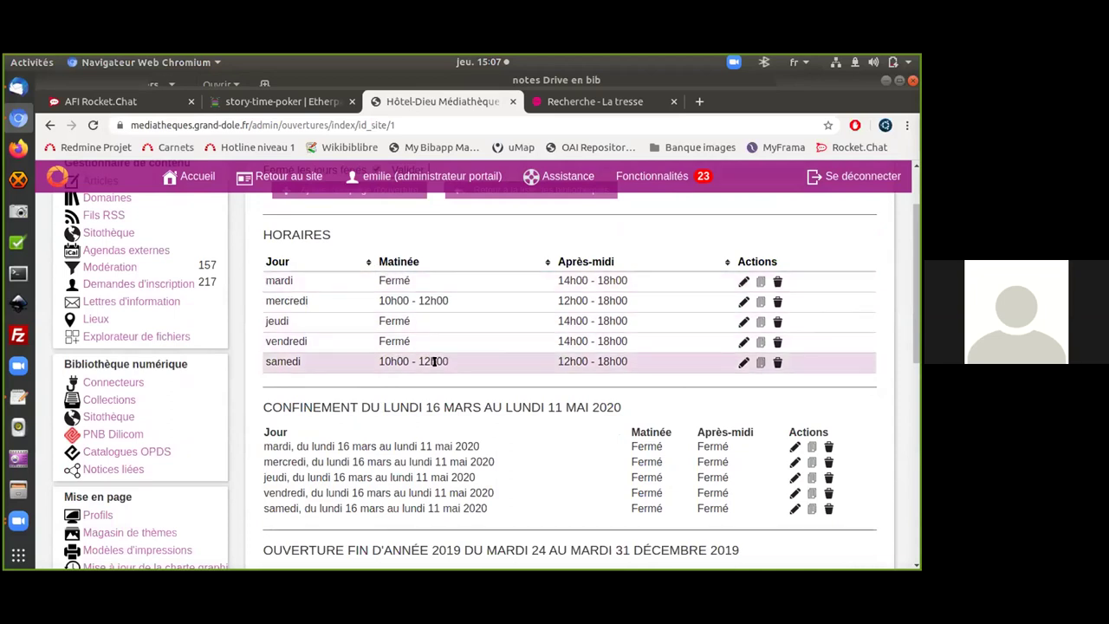
{"action": "left_click", "coordinate": [742, 362]}
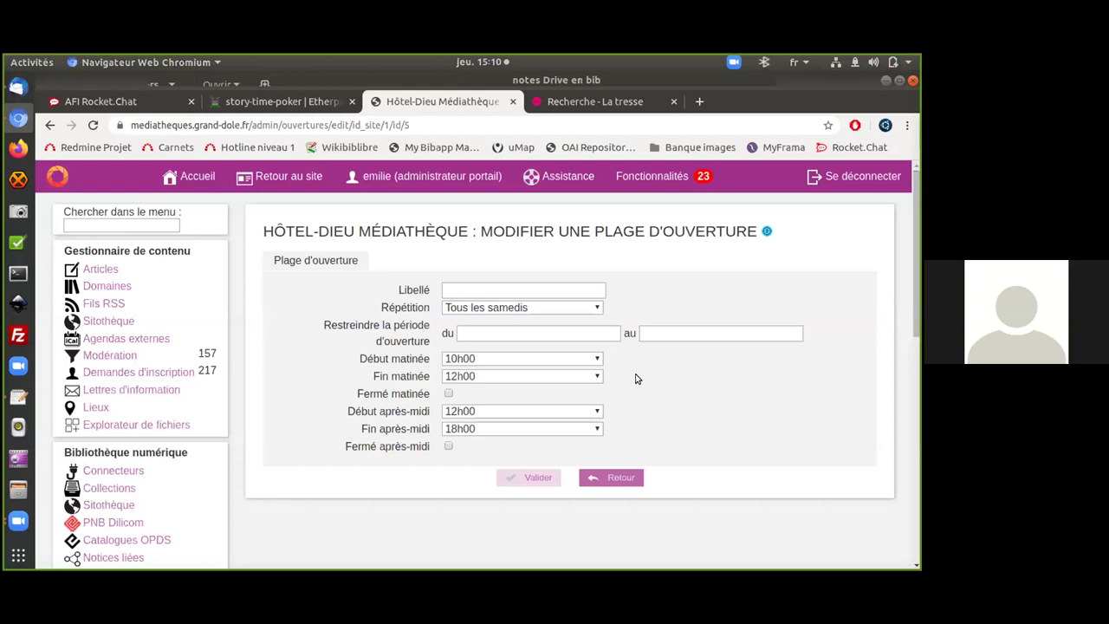
Go back to the public record of La tresse and dismiss its pickup-site dialog without reserving.
{"action": "left_click", "coordinate": [604, 103]}
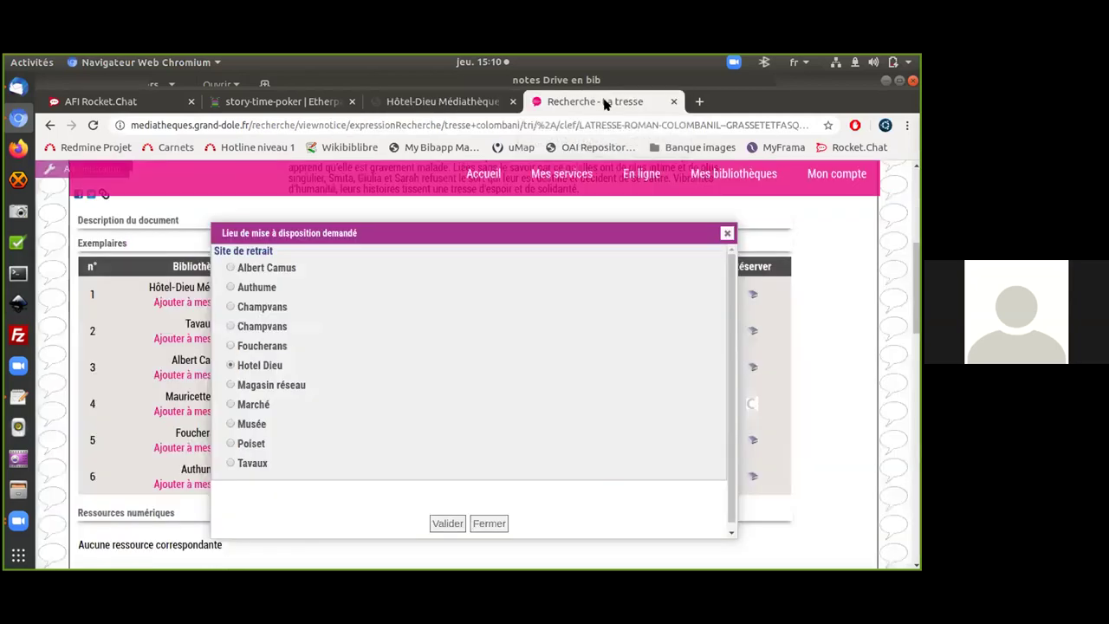
{"action": "left_click", "coordinate": [726, 234]}
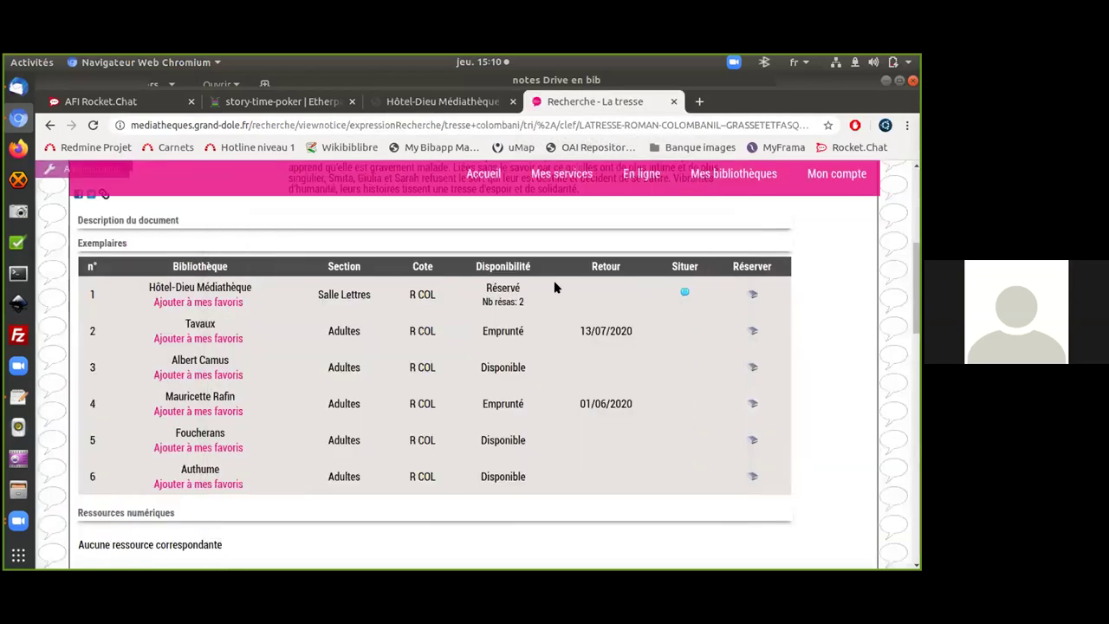
{"action": "scroll", "coordinate": [555, 287], "scroll_direction": "up", "scroll_amount": 1}
{"action": "scroll", "coordinate": [173, 285], "scroll_direction": "up", "scroll_amount": 4}
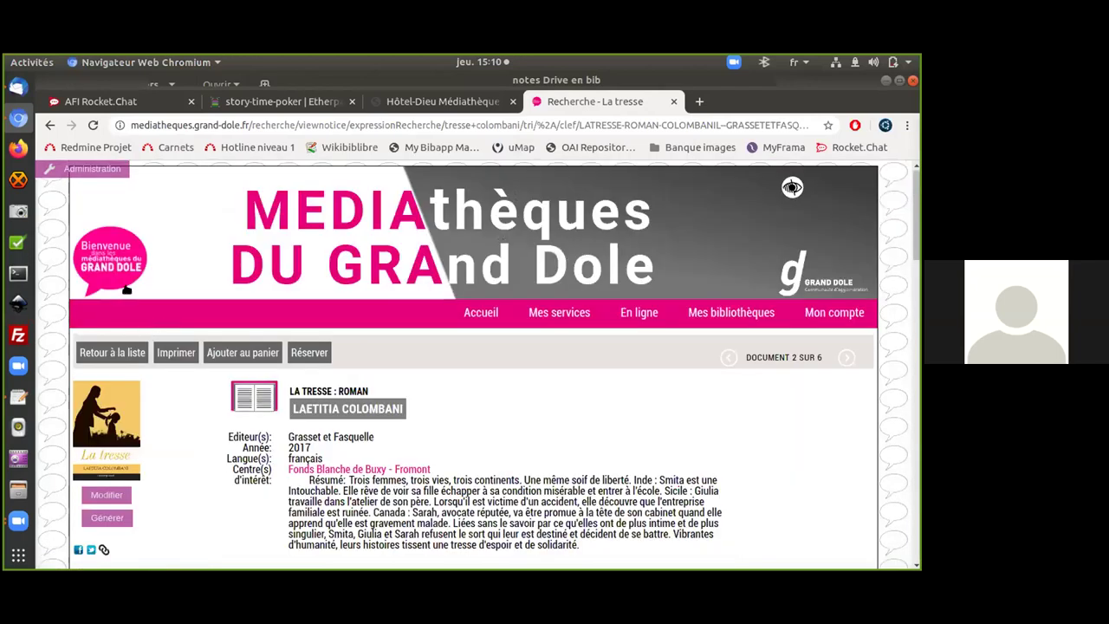
Load the public portal's home page at mediatheques.grand-dole.fr/accueil.
{"action": "left_click", "coordinate": [122, 266]}
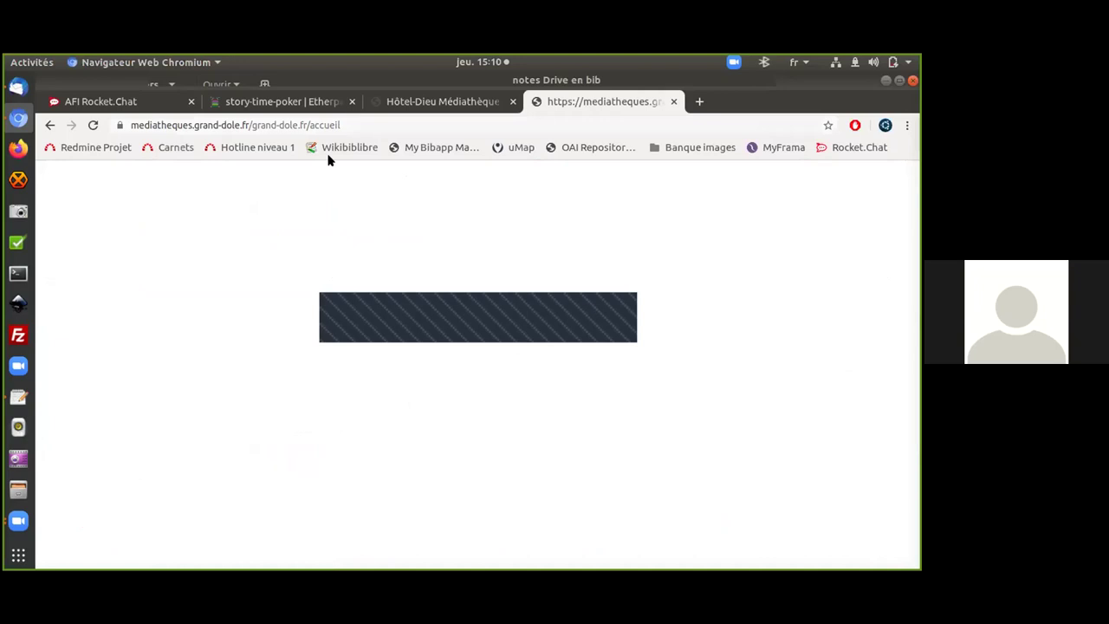
{"action": "left_click_drag", "start_coordinate": [339, 125], "coordinate": [284, 126]}
{"action": "type", "text": "a"}
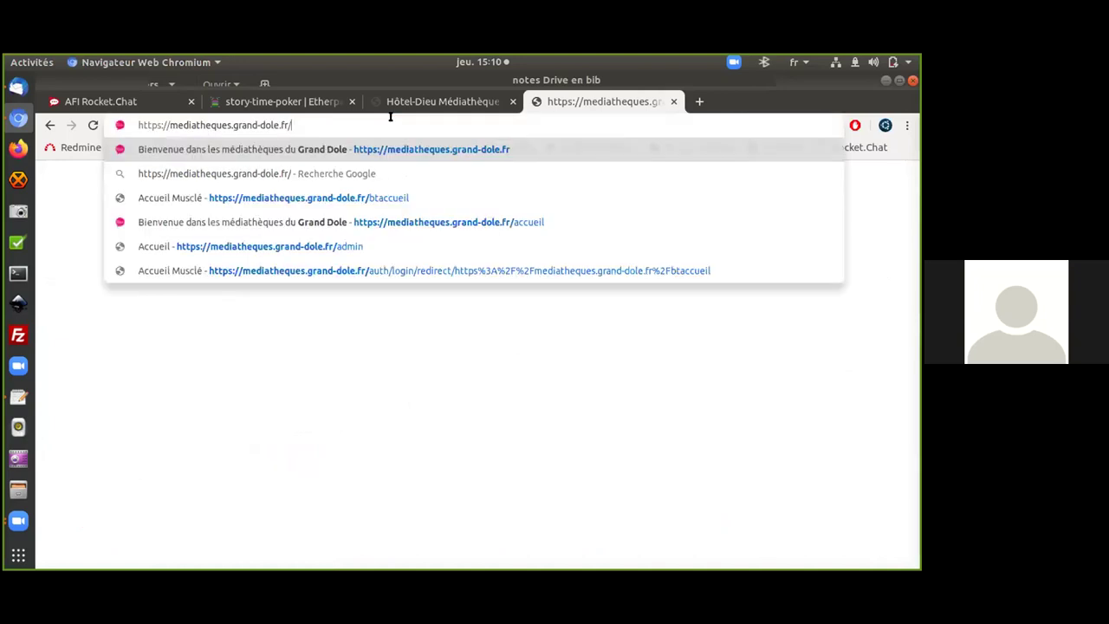
{"action": "type", "text": "ccueil"}
{"action": "key", "text": "Return"}
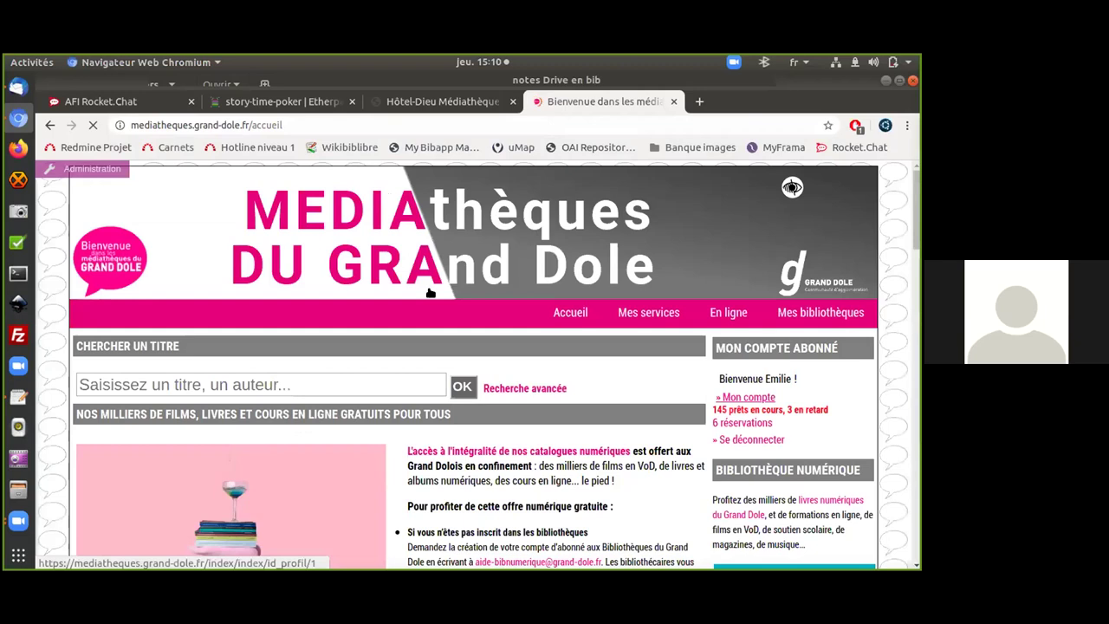
Look over the home page's featured articles and the subscriber account block.
{"action": "scroll", "coordinate": [431, 292], "scroll_direction": "down", "scroll_amount": 1}
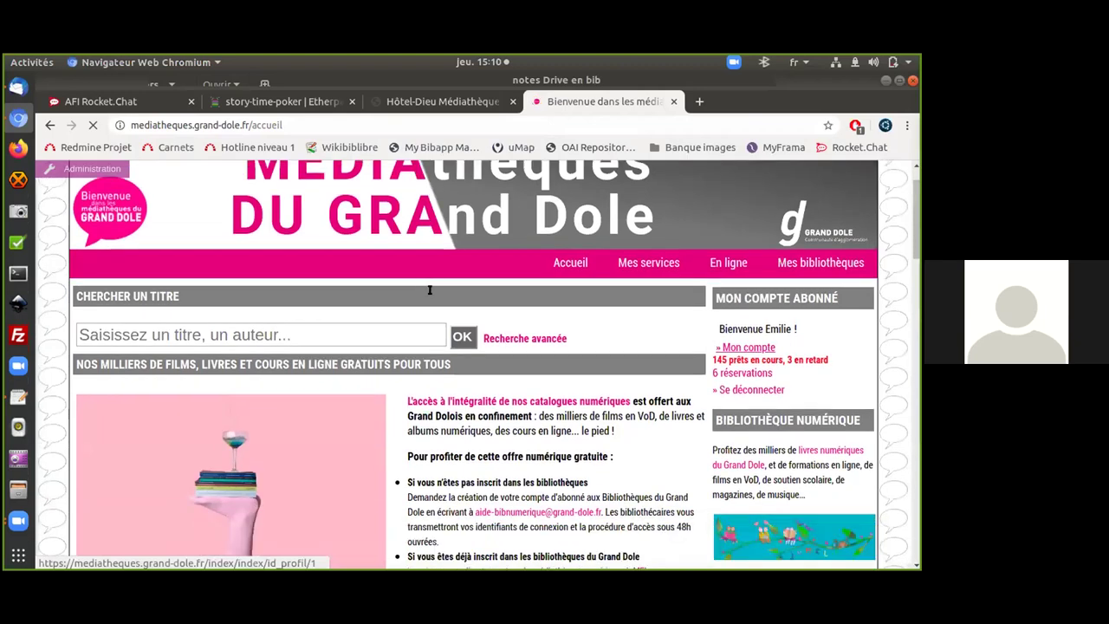
{"action": "scroll", "coordinate": [431, 295], "scroll_direction": "down", "scroll_amount": 4}
{"action": "scroll", "coordinate": [390, 346], "scroll_direction": "up", "scroll_amount": 2}
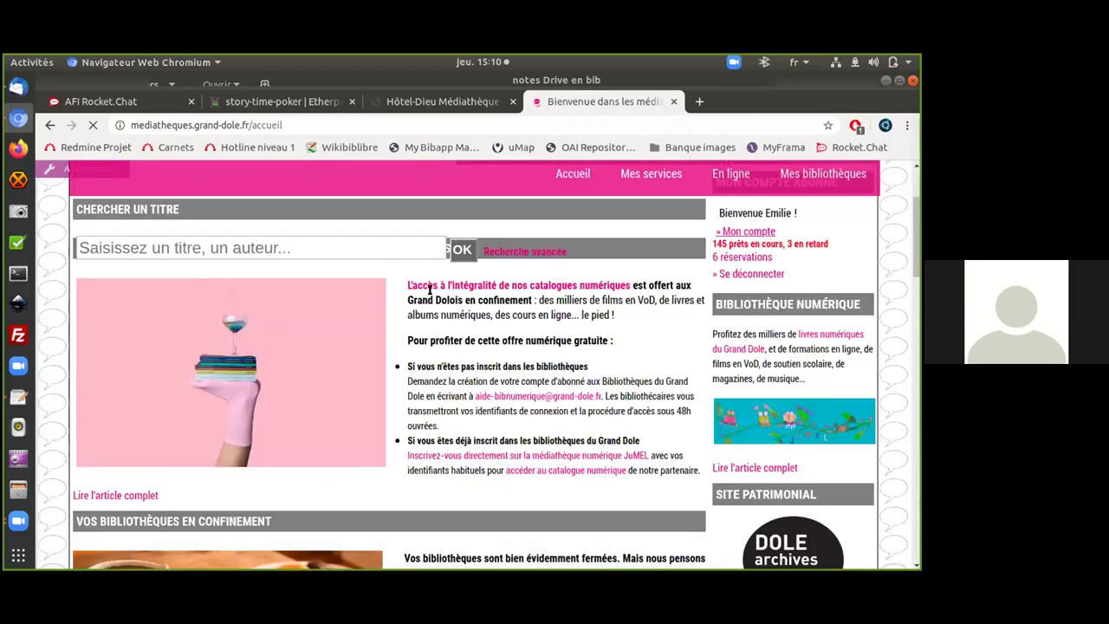
{"action": "scroll", "coordinate": [386, 411], "scroll_direction": "down", "scroll_amount": 2}
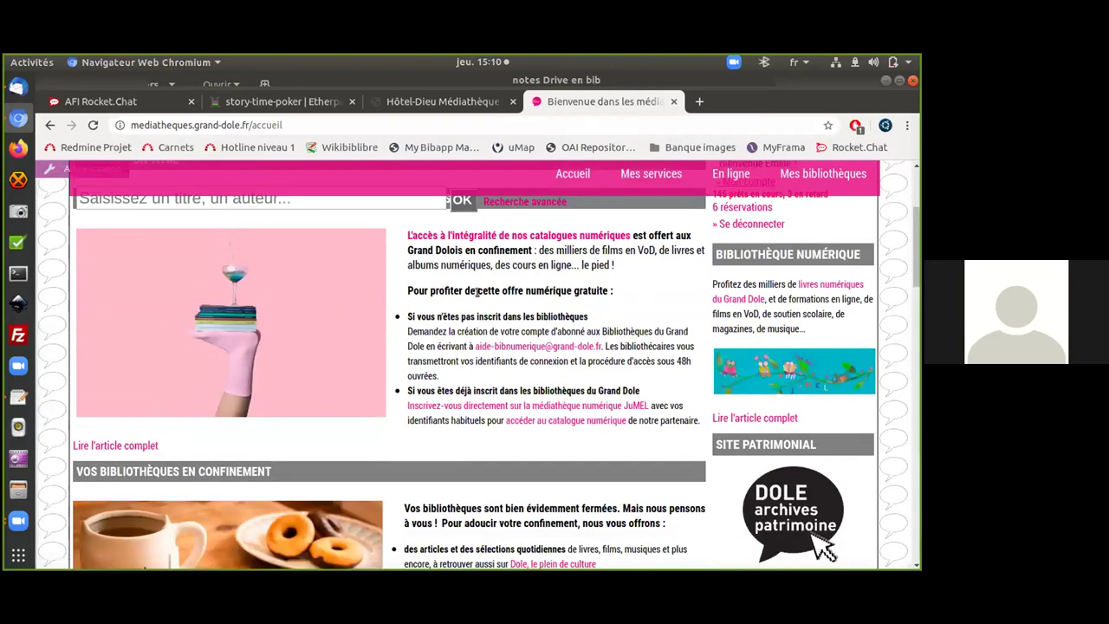
{"action": "scroll", "coordinate": [478, 292], "scroll_direction": "up", "scroll_amount": 2}
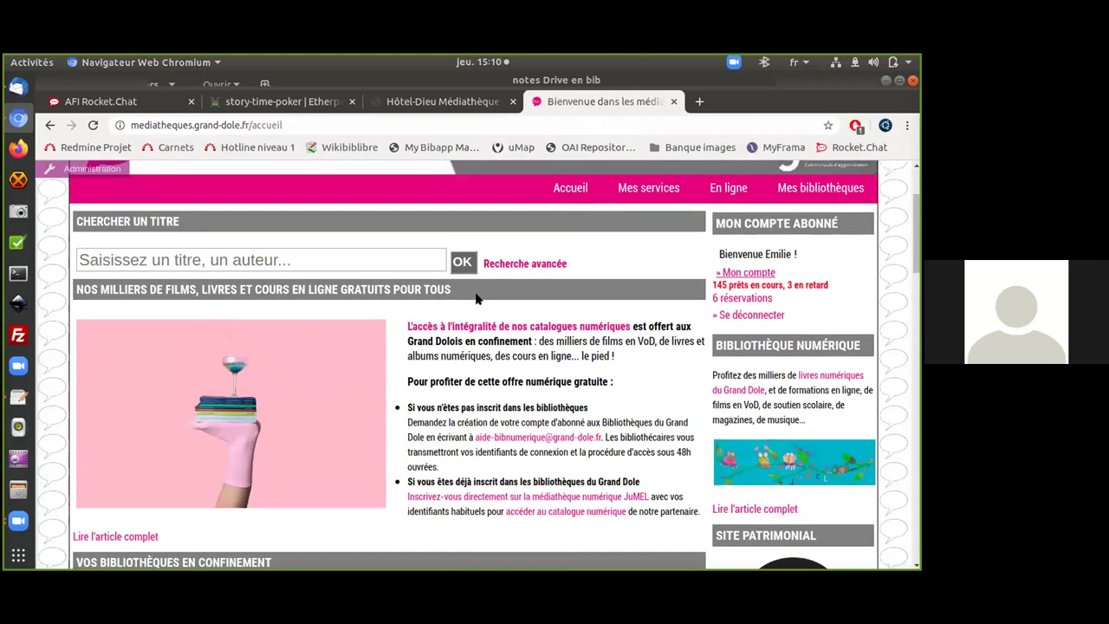
{"action": "scroll", "coordinate": [476, 298], "scroll_direction": "up", "scroll_amount": 2}
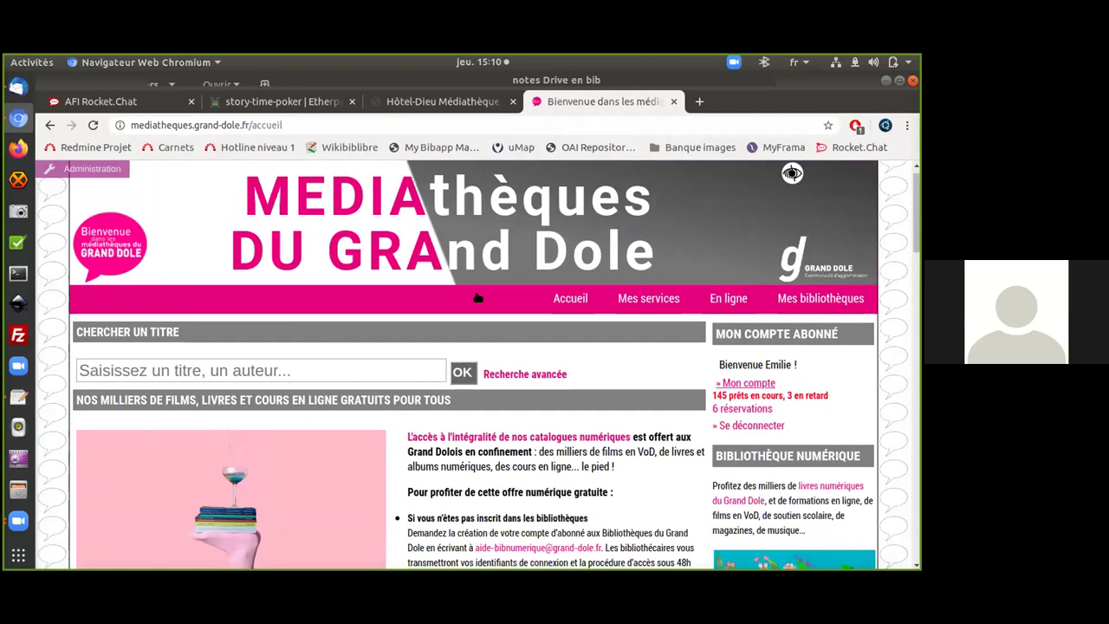
{"action": "scroll", "coordinate": [478, 298], "scroll_direction": "up", "scroll_amount": 1}
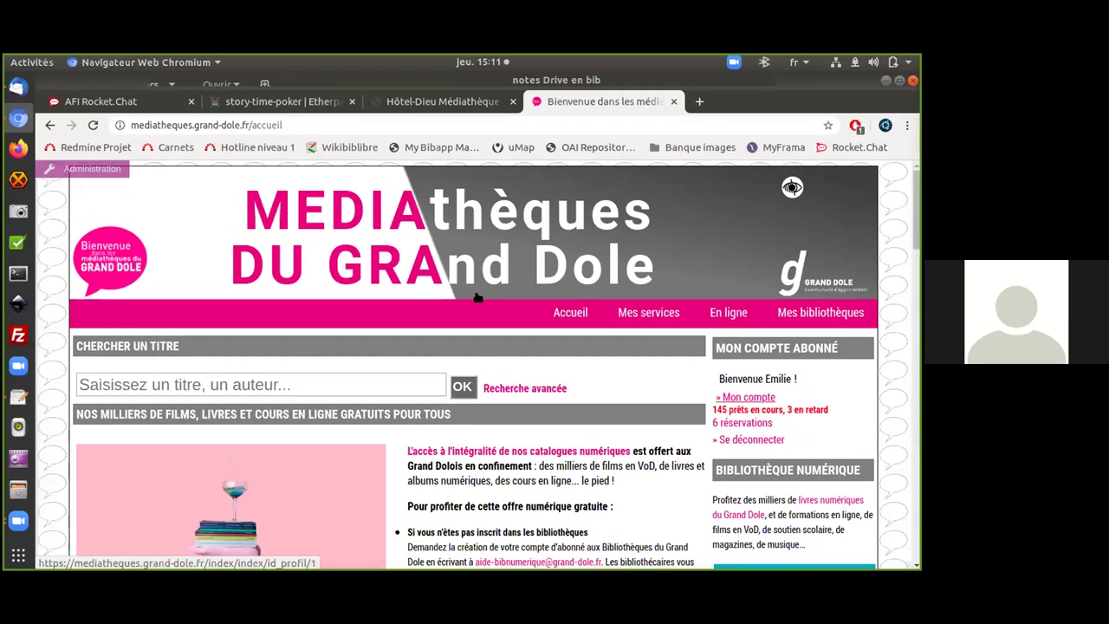
Search the catalogue for "la tresse colombani".
{"action": "left_click", "coordinate": [321, 384]}
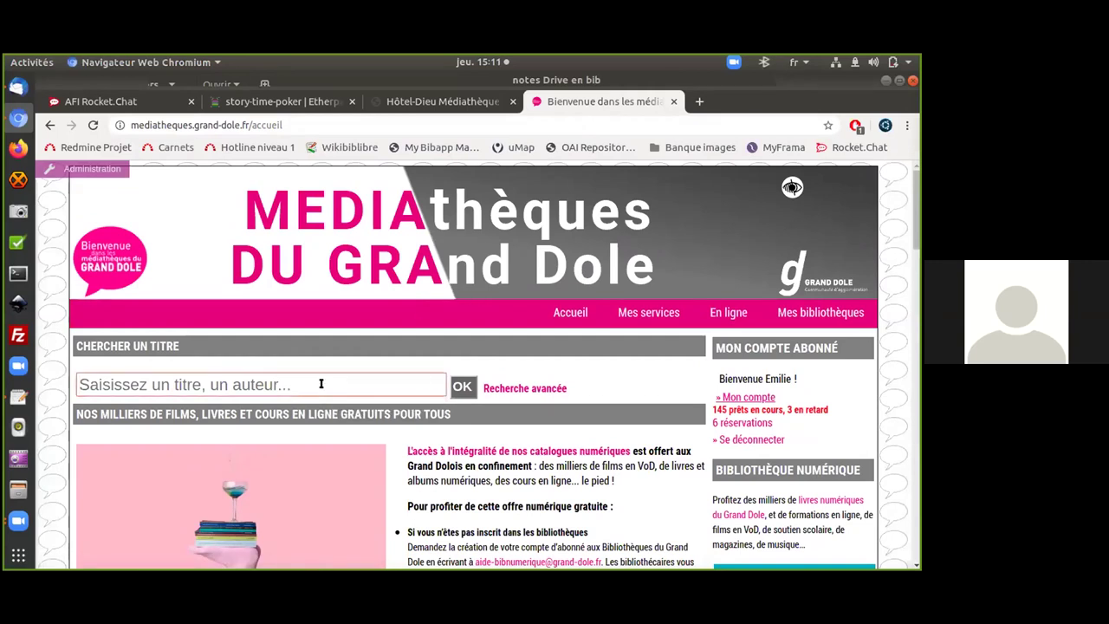
{"action": "left_click_drag", "start_coordinate": [720, 378], "coordinate": [742, 377]}
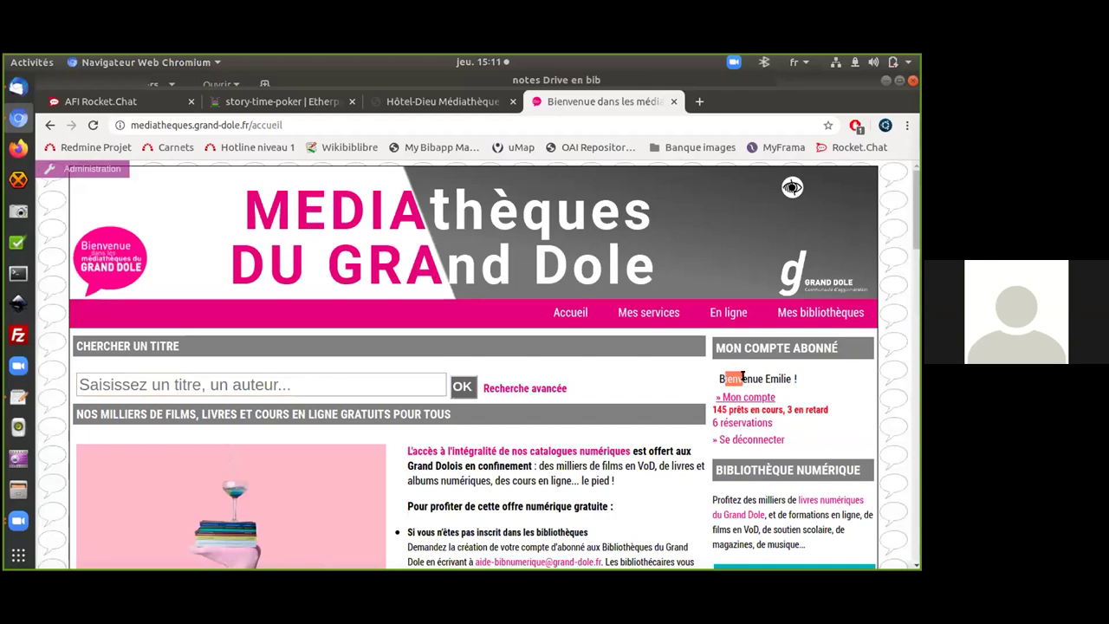
{"action": "left_click", "coordinate": [338, 382]}
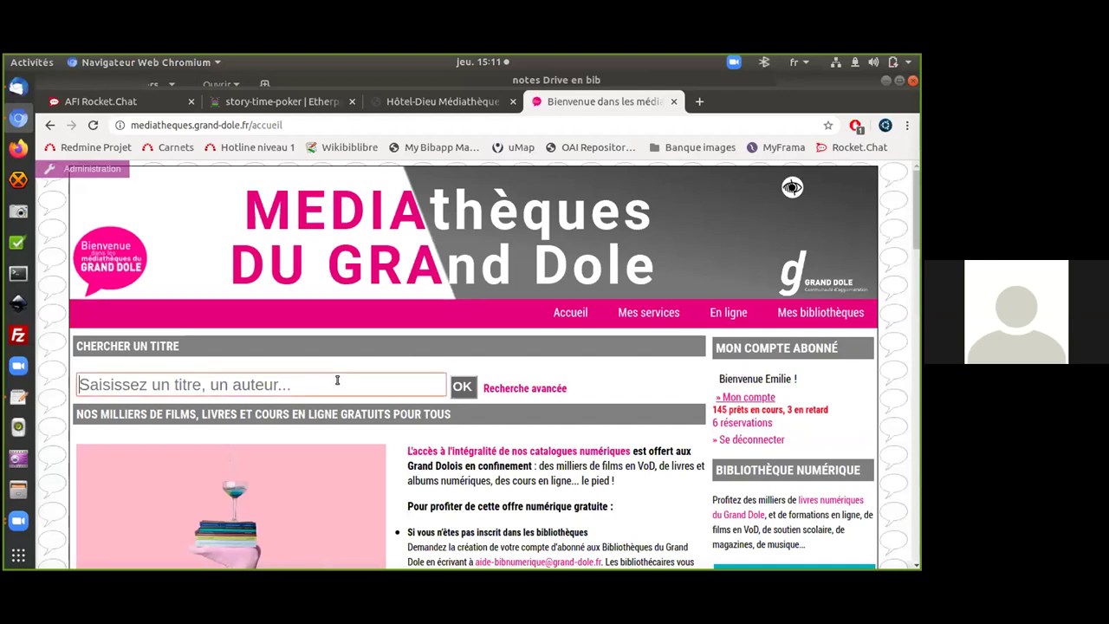
{"action": "type", "text": "la tresse"}
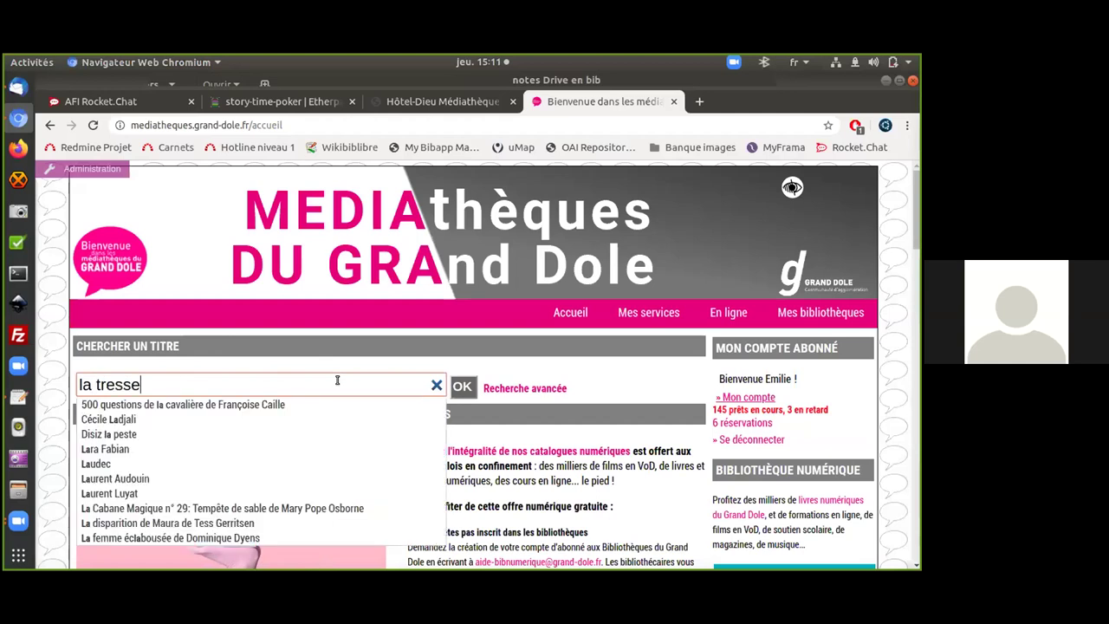
{"action": "type", "text": " colomb"}
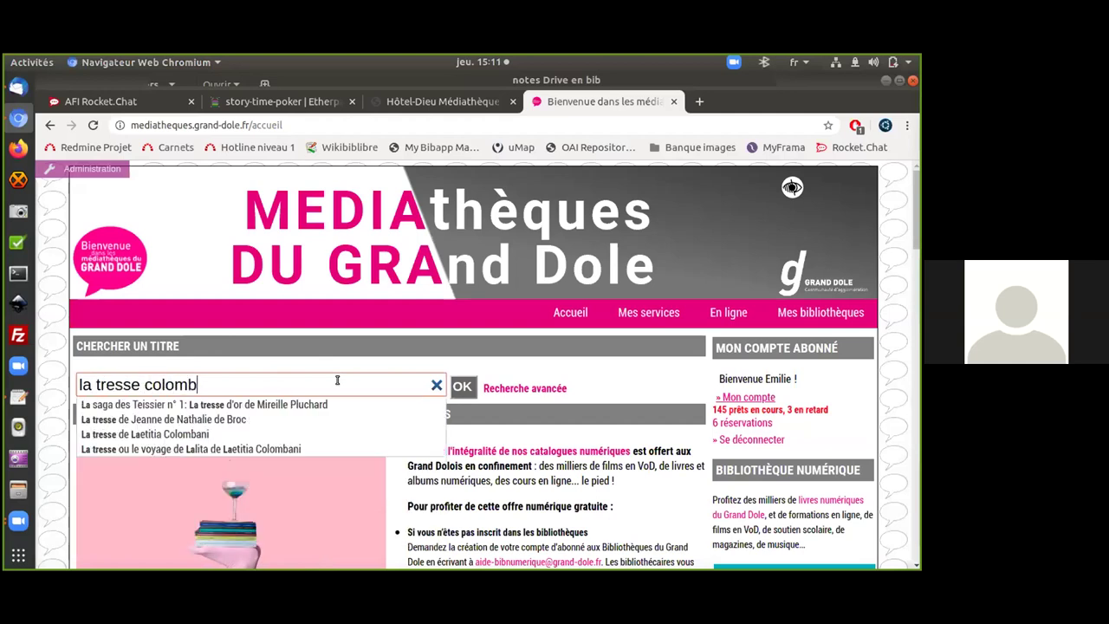
{"action": "type", "text": "ani"}
{"action": "key", "text": "Return"}
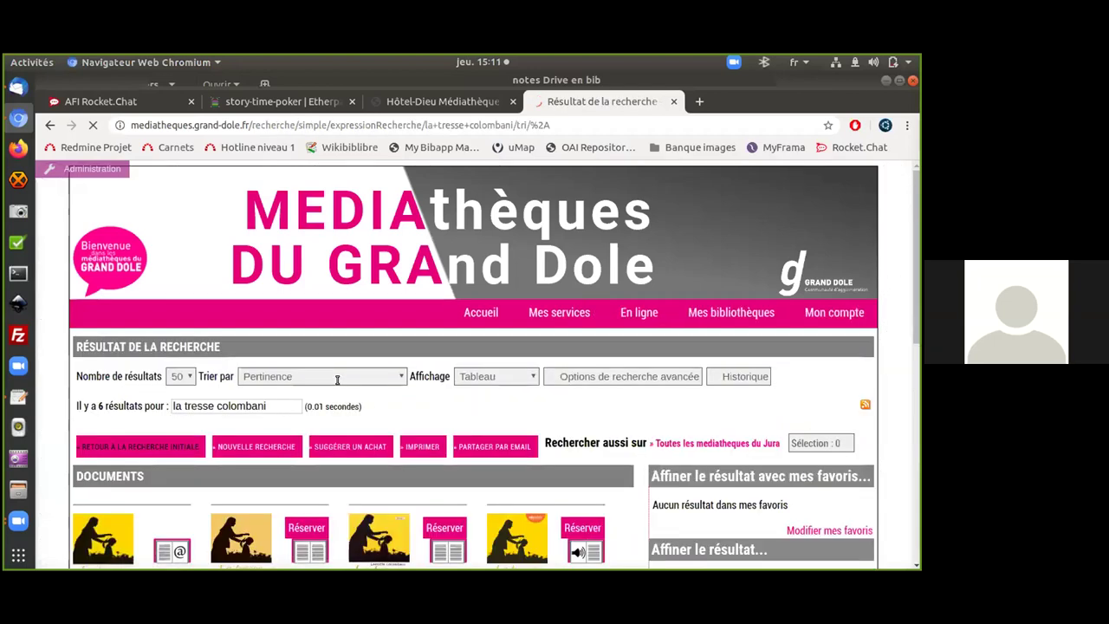
Open the 2017 Grasset et Fasquelle record of La tresse and view the pickup sites for the Albert Camus copy, without reserving it.
{"action": "scroll", "coordinate": [297, 367], "scroll_direction": "down", "scroll_amount": 2}
{"action": "scroll", "coordinate": [257, 354], "scroll_direction": "down", "scroll_amount": 1}
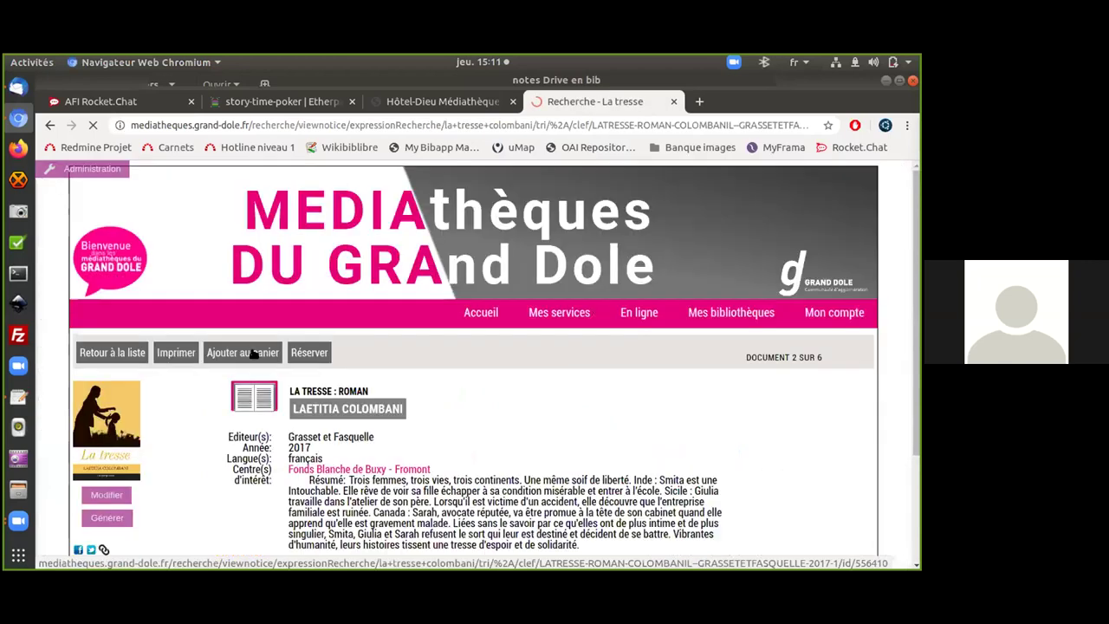
{"action": "scroll", "coordinate": [252, 353], "scroll_direction": "down", "scroll_amount": 4}
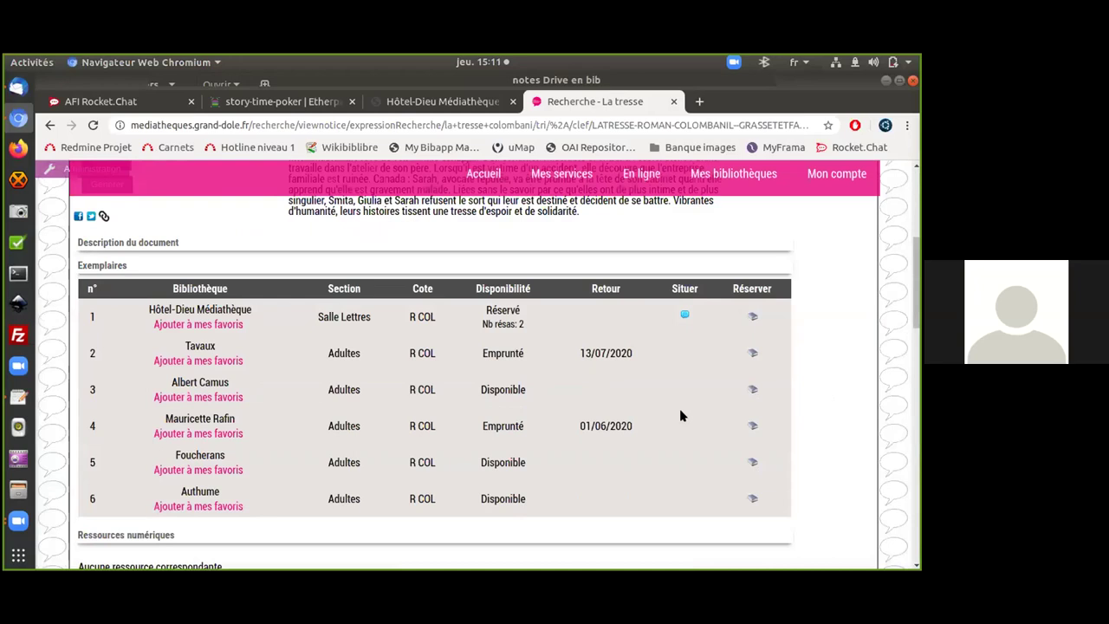
{"action": "left_click", "coordinate": [752, 391]}
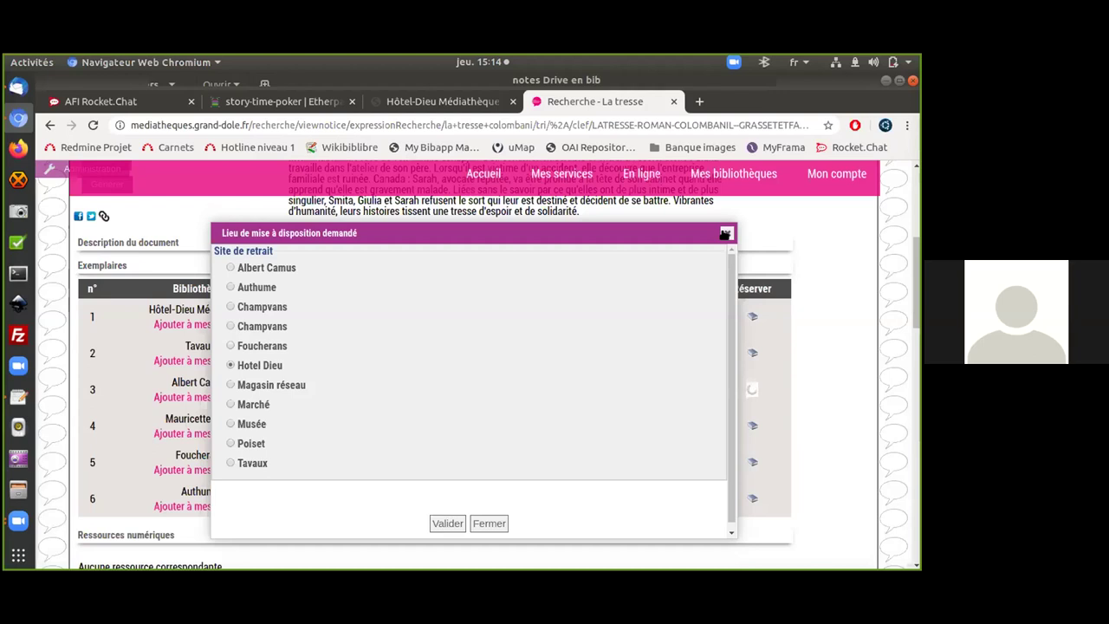
{"action": "left_click", "coordinate": [725, 234]}
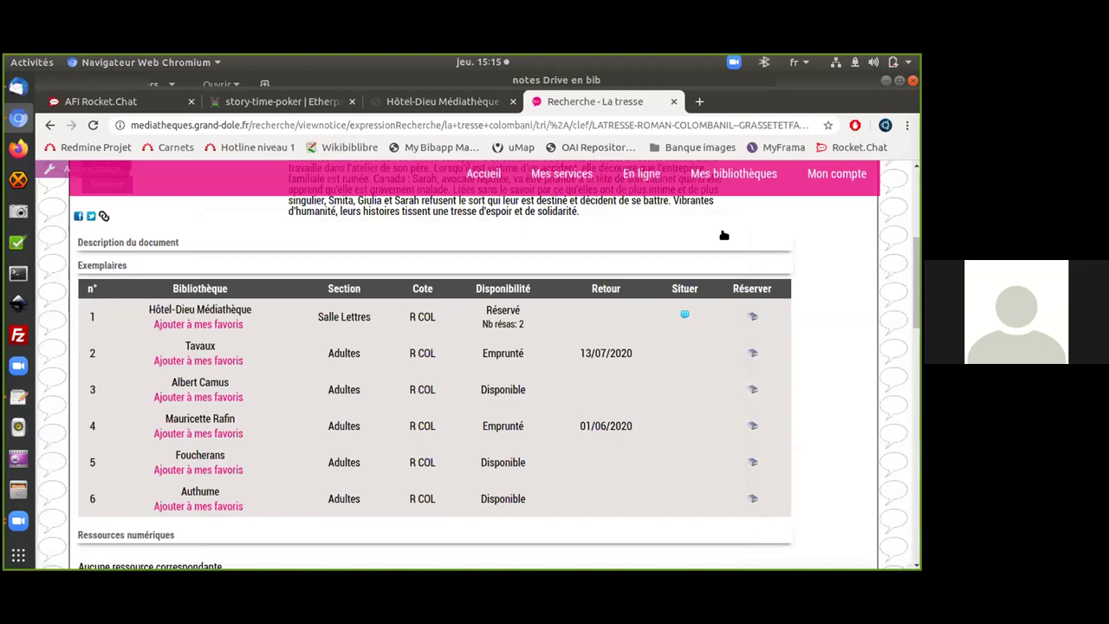
Open the logged-in subscriber's account page and look over its loans, reservations and other entries.
{"action": "scroll", "coordinate": [724, 235], "scroll_direction": "up", "scroll_amount": 5}
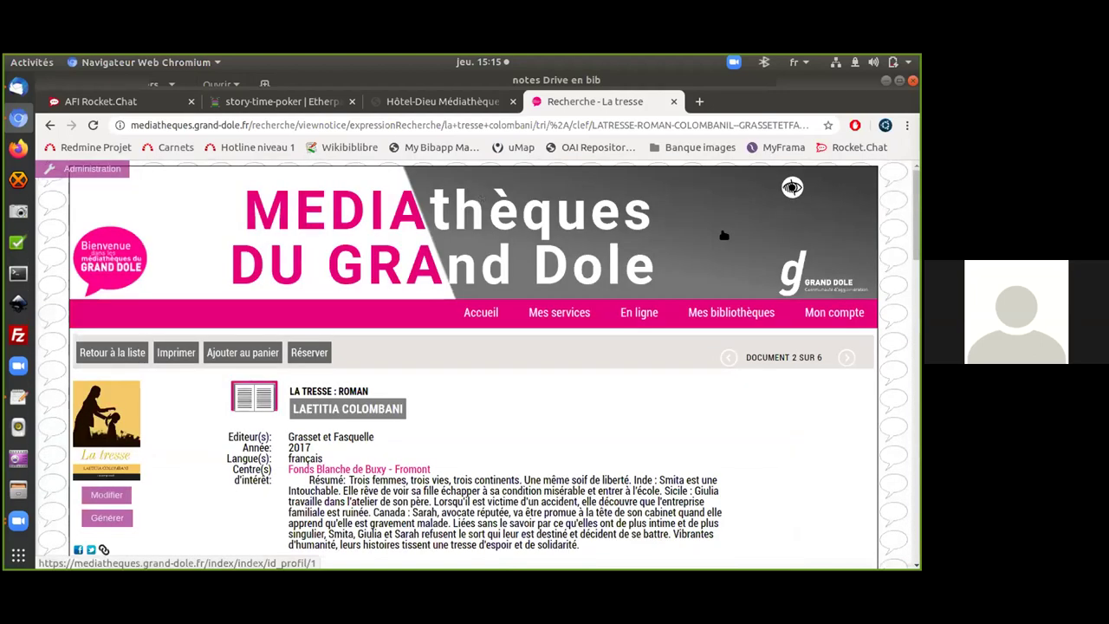
{"action": "left_click", "coordinate": [828, 315]}
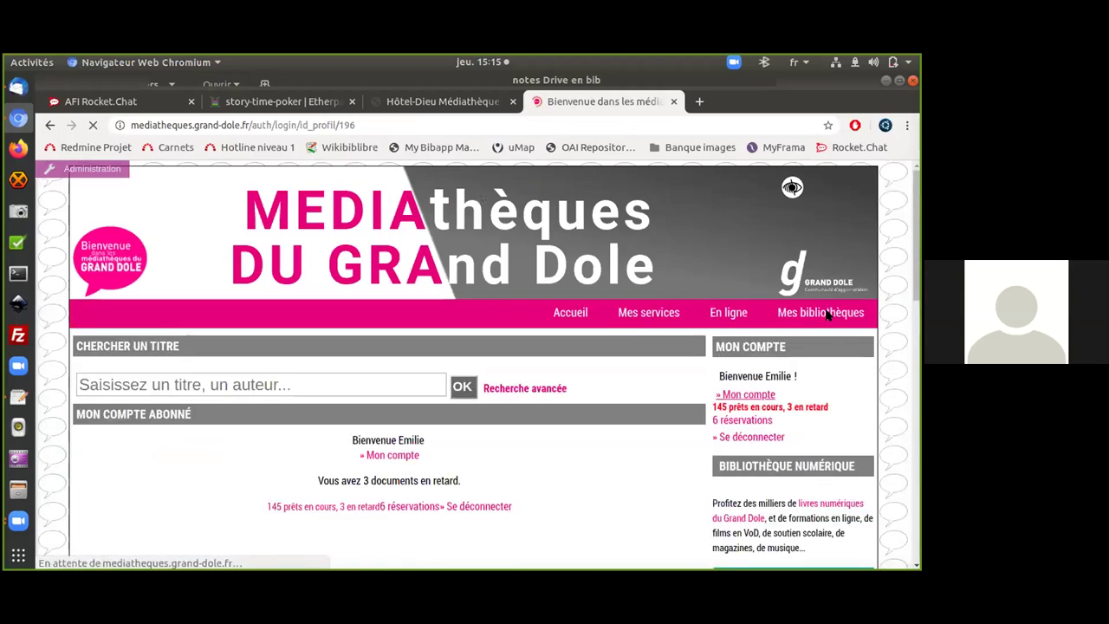
{"action": "left_click", "coordinate": [746, 395]}
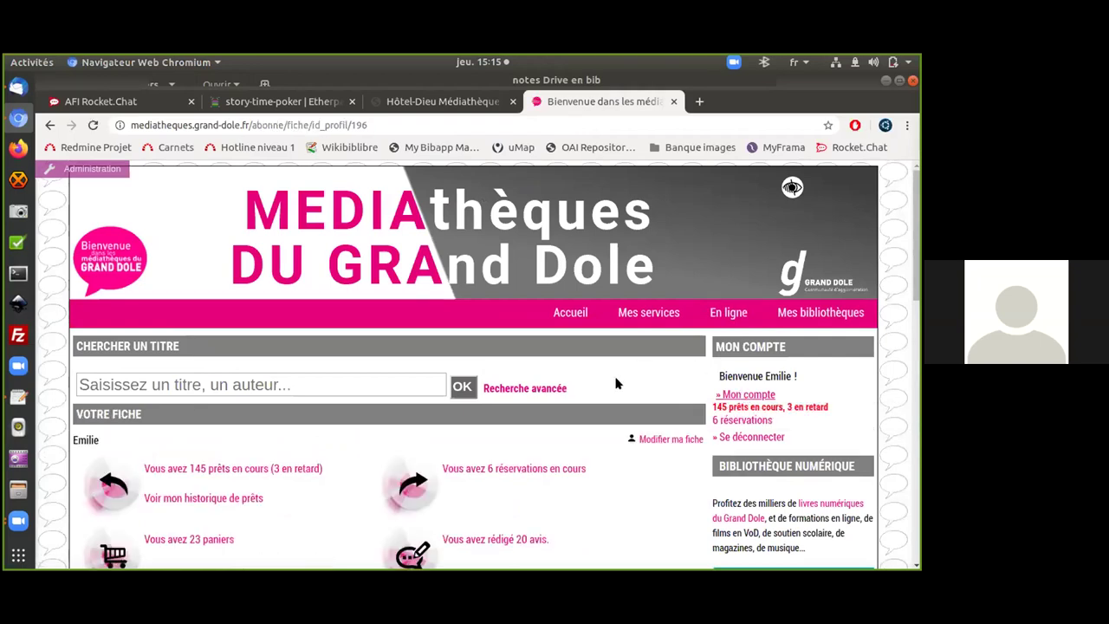
{"action": "scroll", "coordinate": [619, 384], "scroll_direction": "down", "scroll_amount": 3}
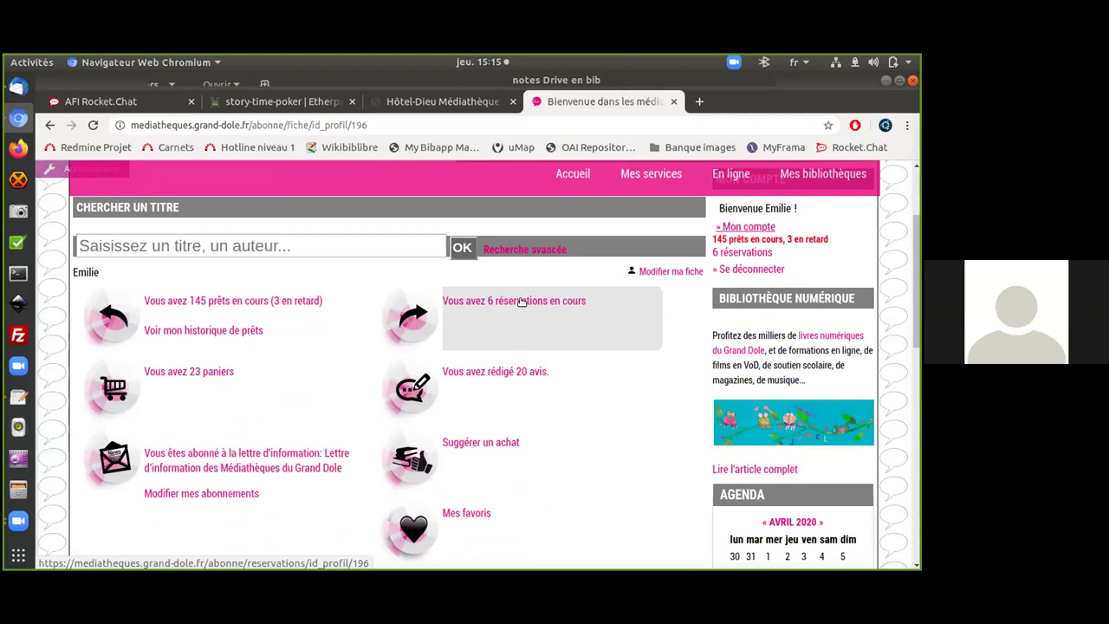
Open the subscriber's current reservations and look over the list with its library, status and rank details.
{"action": "left_click", "coordinate": [521, 302]}
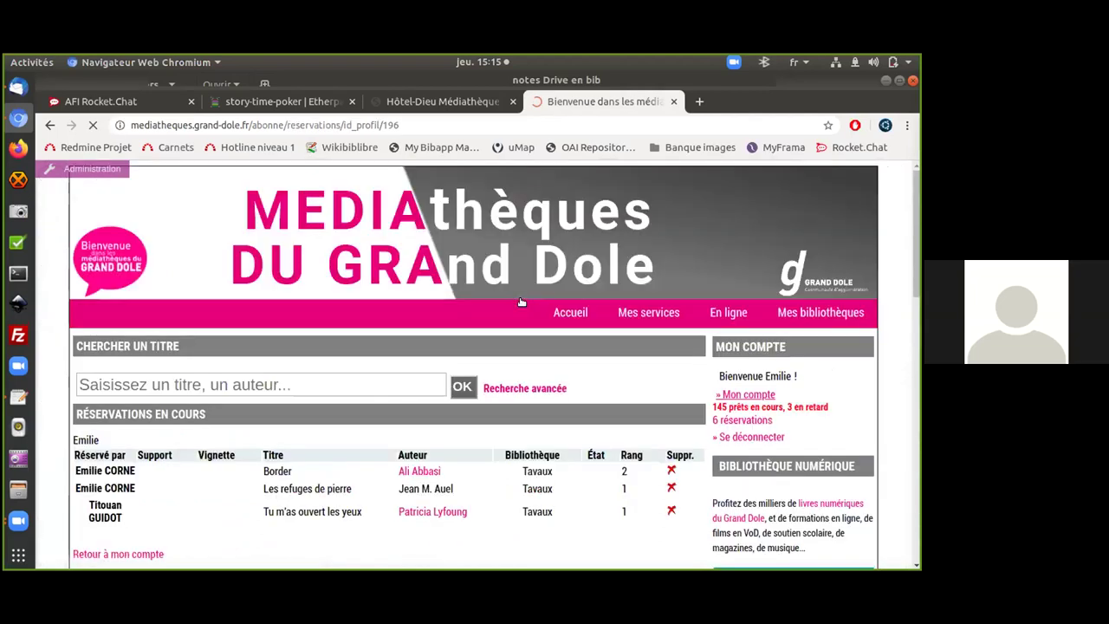
{"action": "scroll", "coordinate": [546, 312], "scroll_direction": "down", "scroll_amount": 3}
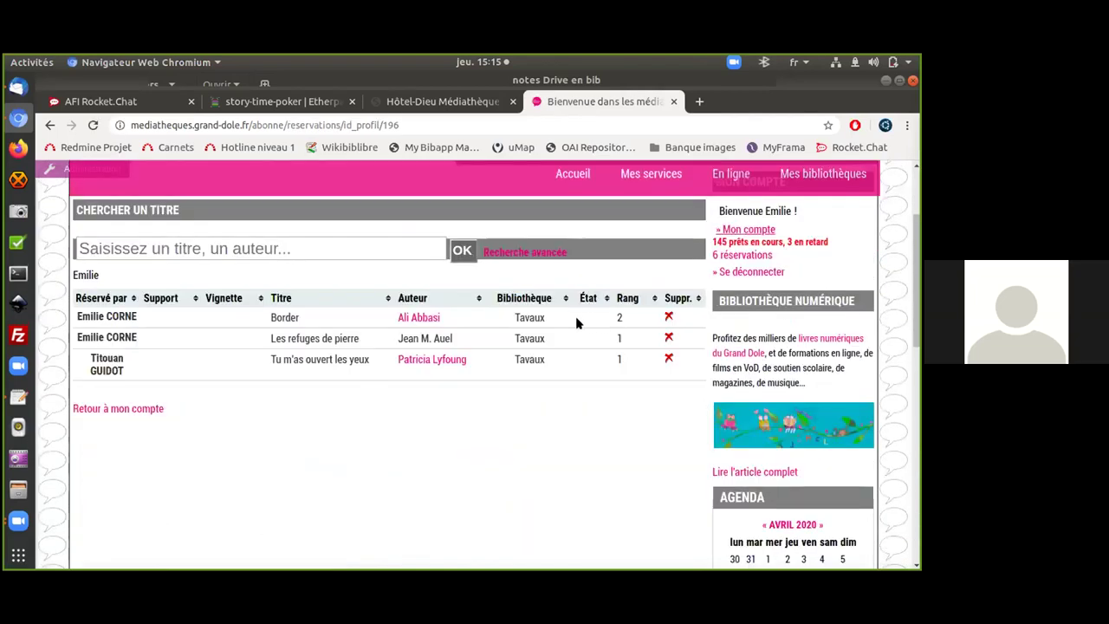
{"action": "scroll", "coordinate": [556, 327], "scroll_direction": "down", "scroll_amount": 5}
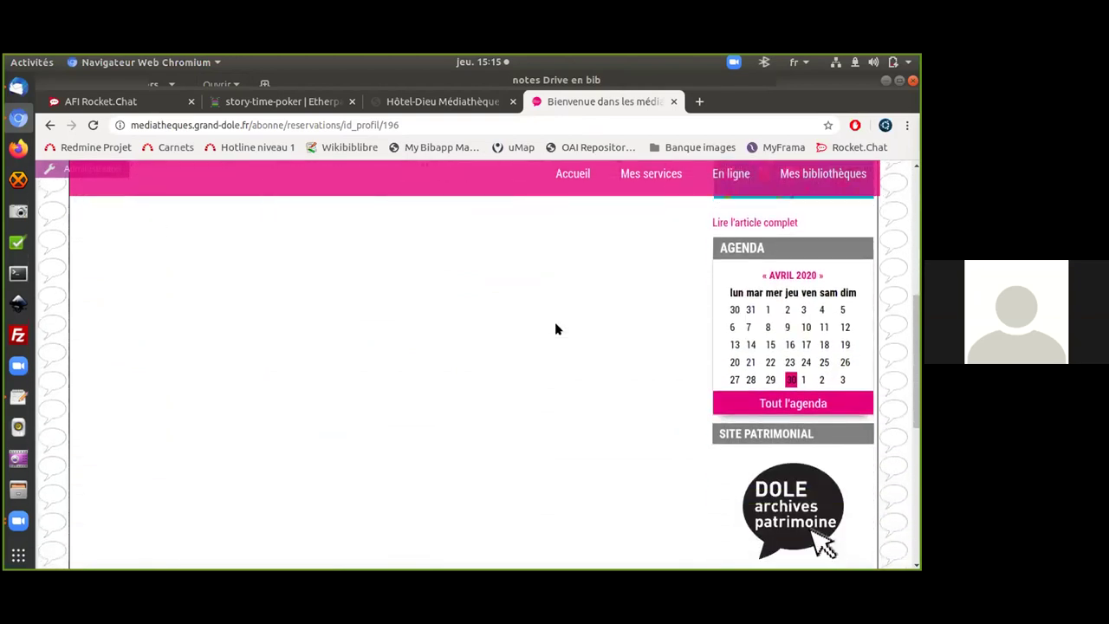
{"action": "scroll", "coordinate": [557, 329], "scroll_direction": "up", "scroll_amount": 3}
{"action": "scroll", "coordinate": [557, 329], "scroll_direction": "up", "scroll_amount": 4}
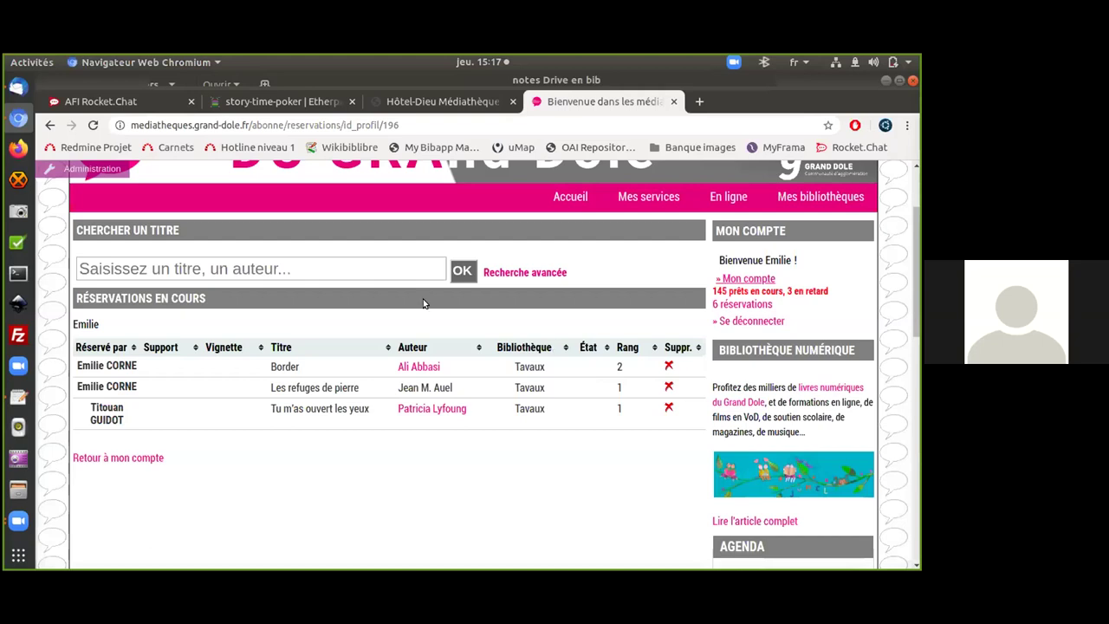
Return to the subscriber's account page and view the linked library cards in Mes cartes before going back.
{"action": "left_click", "coordinate": [732, 279]}
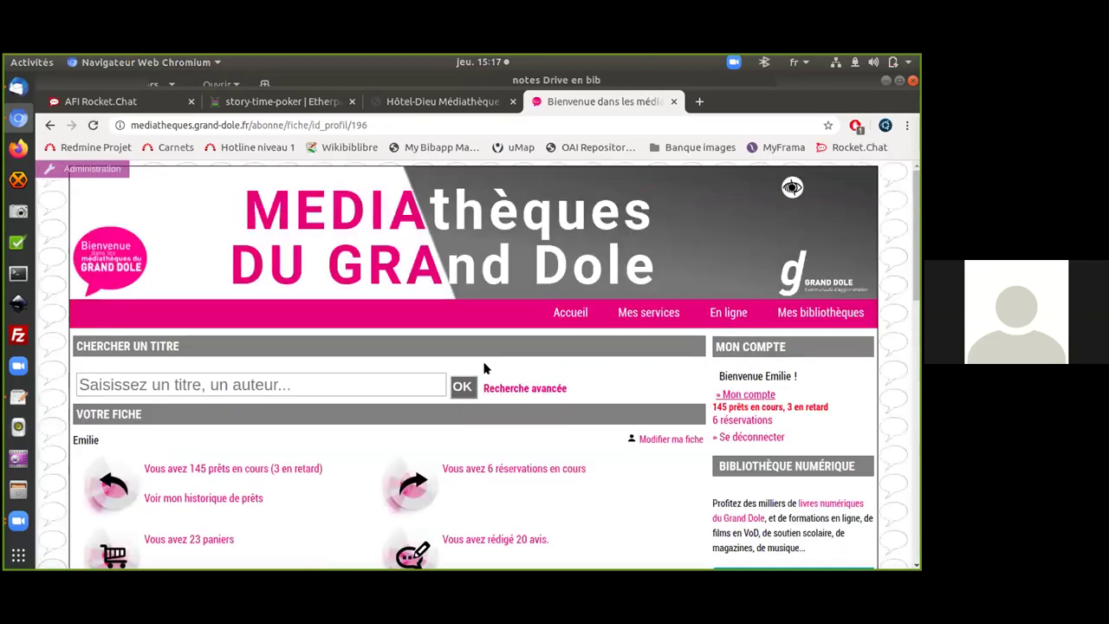
{"action": "scroll", "coordinate": [485, 368], "scroll_direction": "down", "scroll_amount": 5}
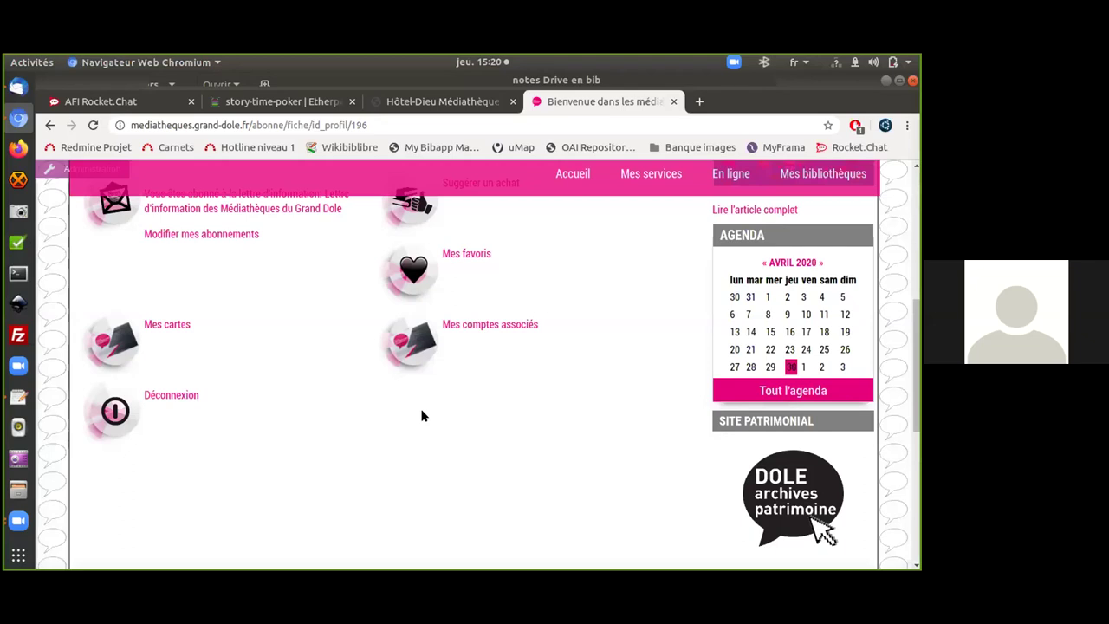
{"action": "scroll", "coordinate": [421, 416], "scroll_direction": "up", "scroll_amount": 2}
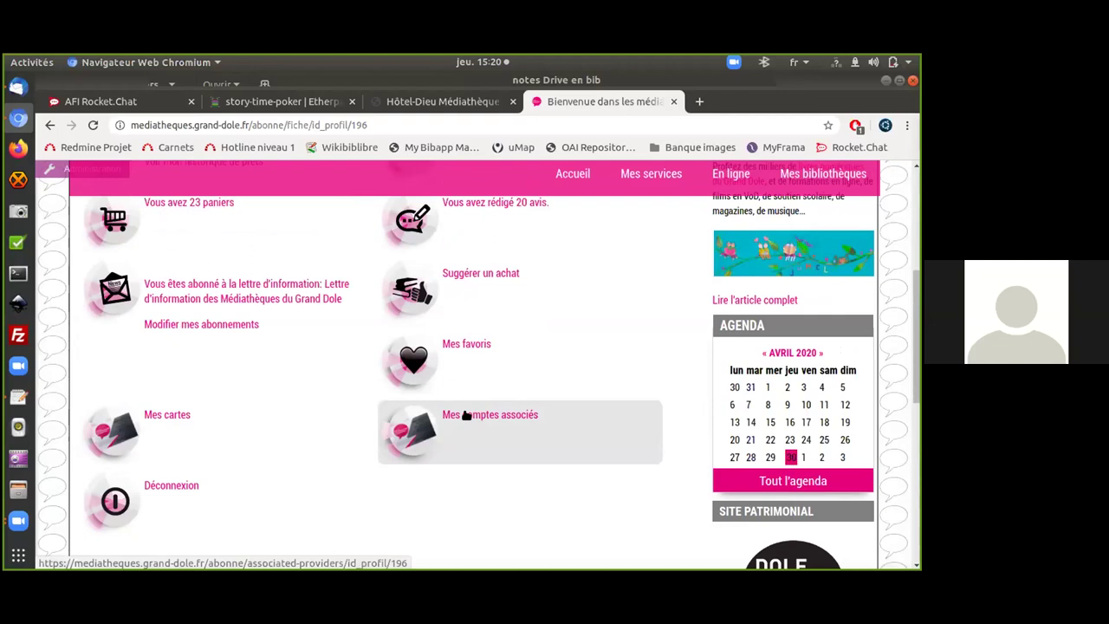
{"action": "left_click", "coordinate": [172, 416]}
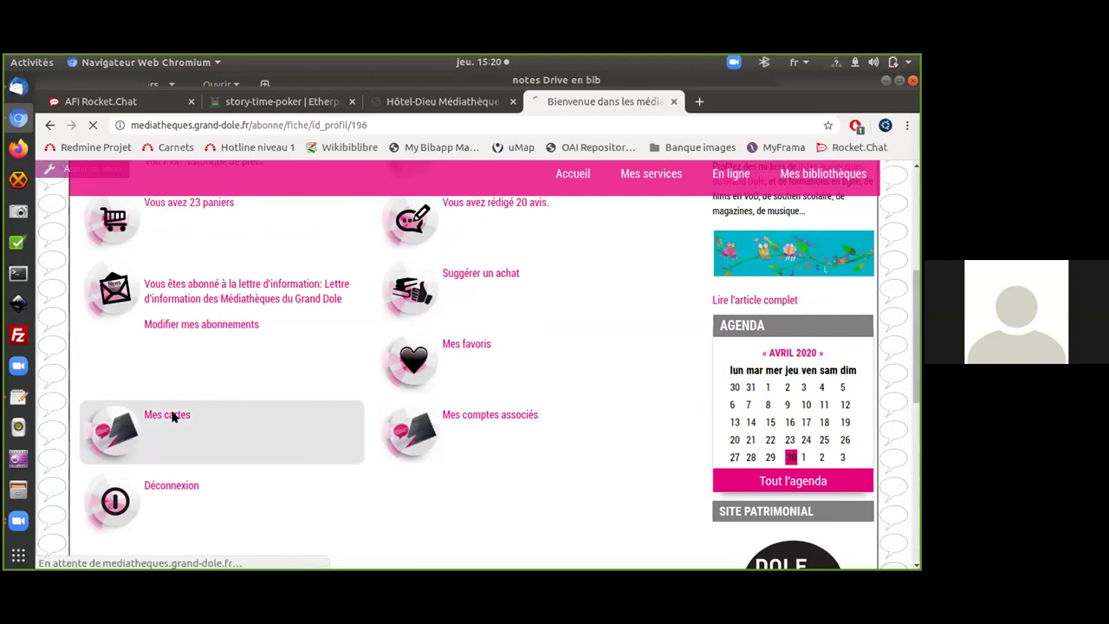
{"action": "left_click", "coordinate": [50, 126]}
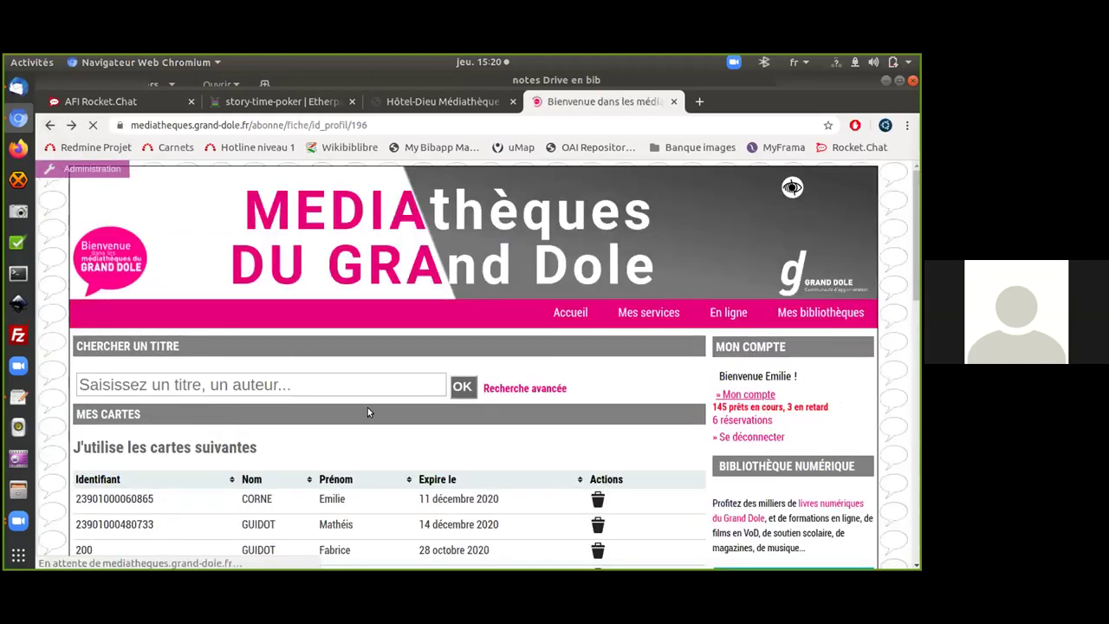
Open the Mes favoris preferences, highlight the page address mediatheques.grand-dole.fr/abonne/settings, and return to the portal's home page.
{"action": "left_click", "coordinate": [461, 345]}
{"action": "left_click_drag", "start_coordinate": [338, 124], "coordinate": [125, 121]}
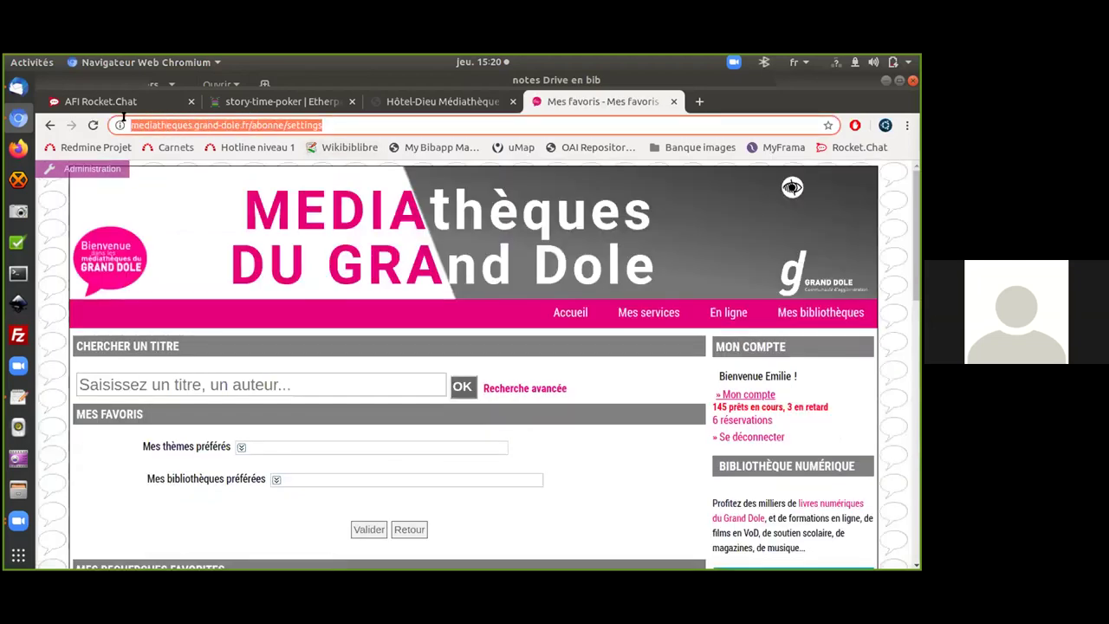
{"action": "left_click", "coordinate": [299, 124]}
{"action": "left_click_drag", "start_coordinate": [316, 125], "coordinate": [366, 125]}
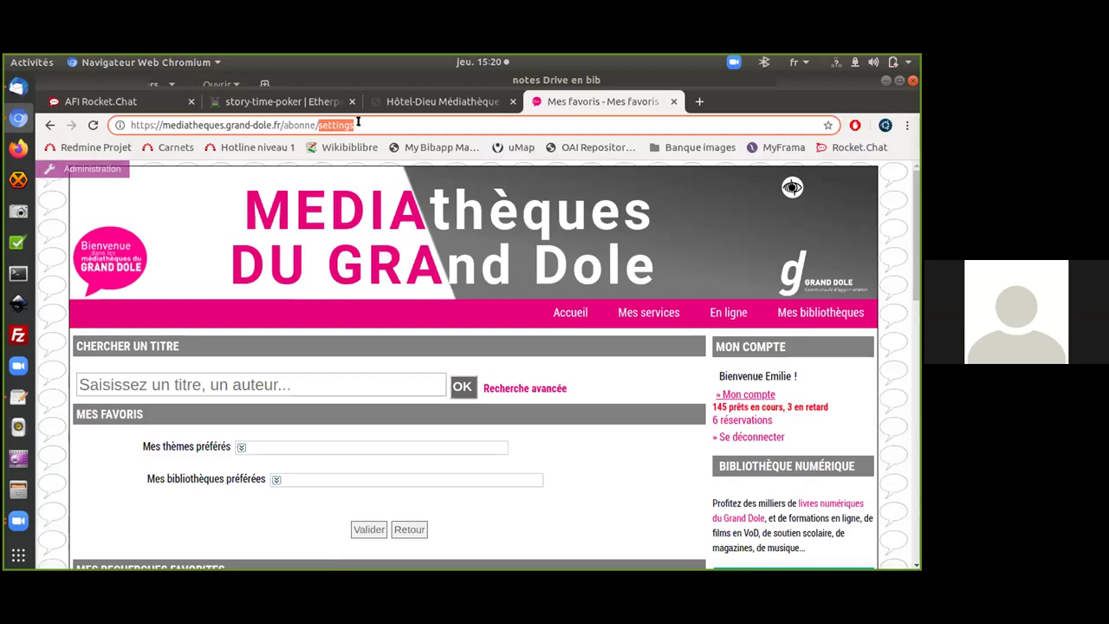
{"action": "left_click_drag", "start_coordinate": [311, 125], "coordinate": [191, 124]}
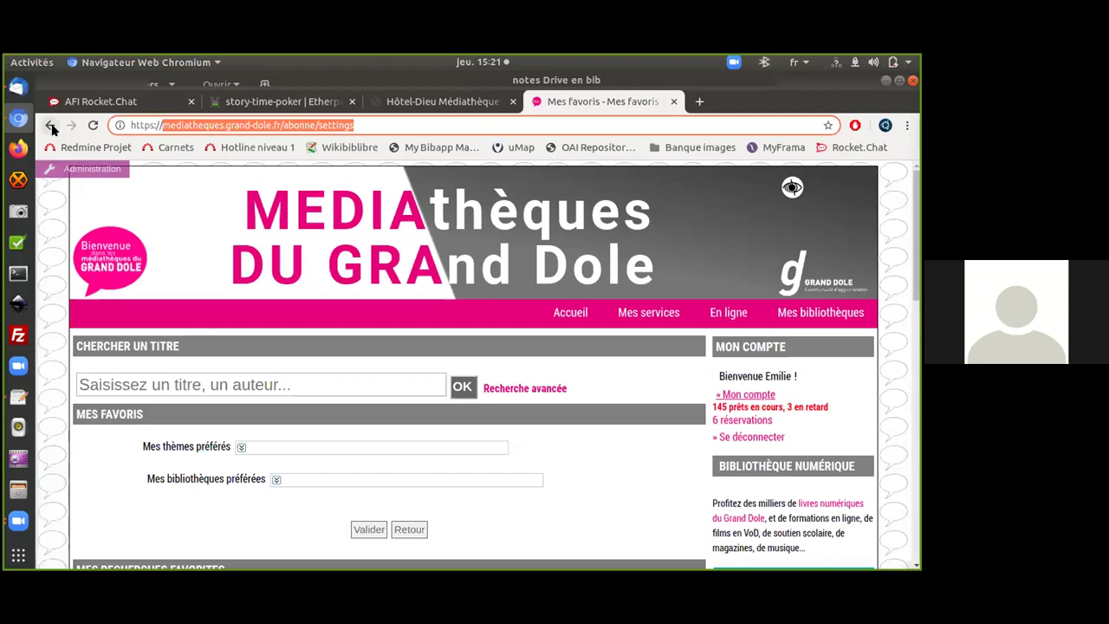
{"action": "left_click", "coordinate": [570, 313]}
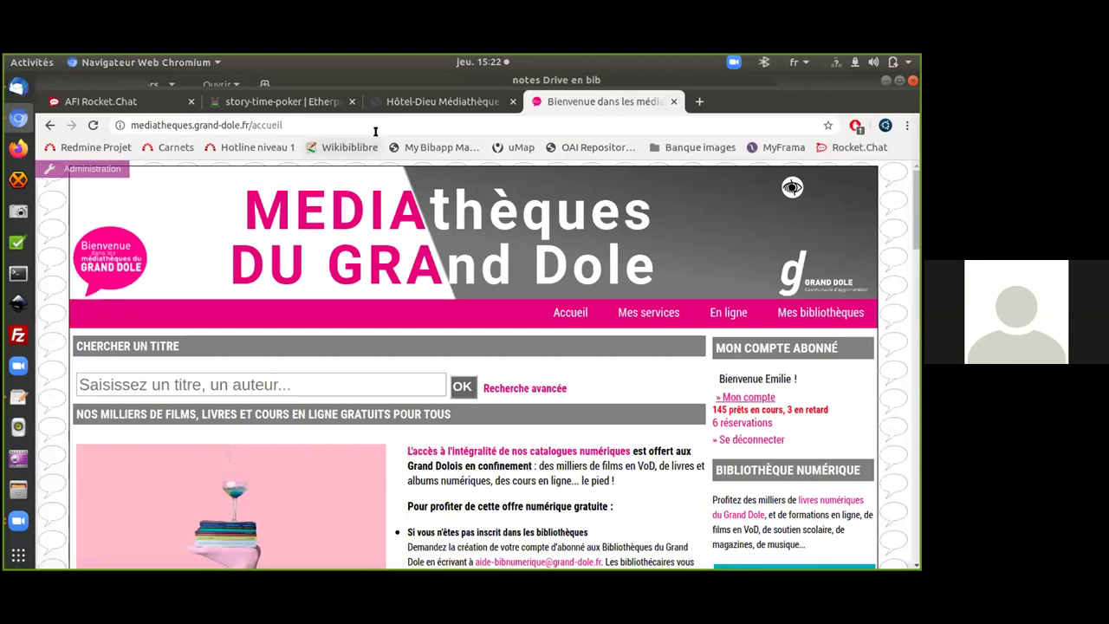
Switch to the Hôtel-Dieu Médiathèque opening-period form and look over the administration menu's sections.
{"action": "left_click", "coordinate": [401, 104]}
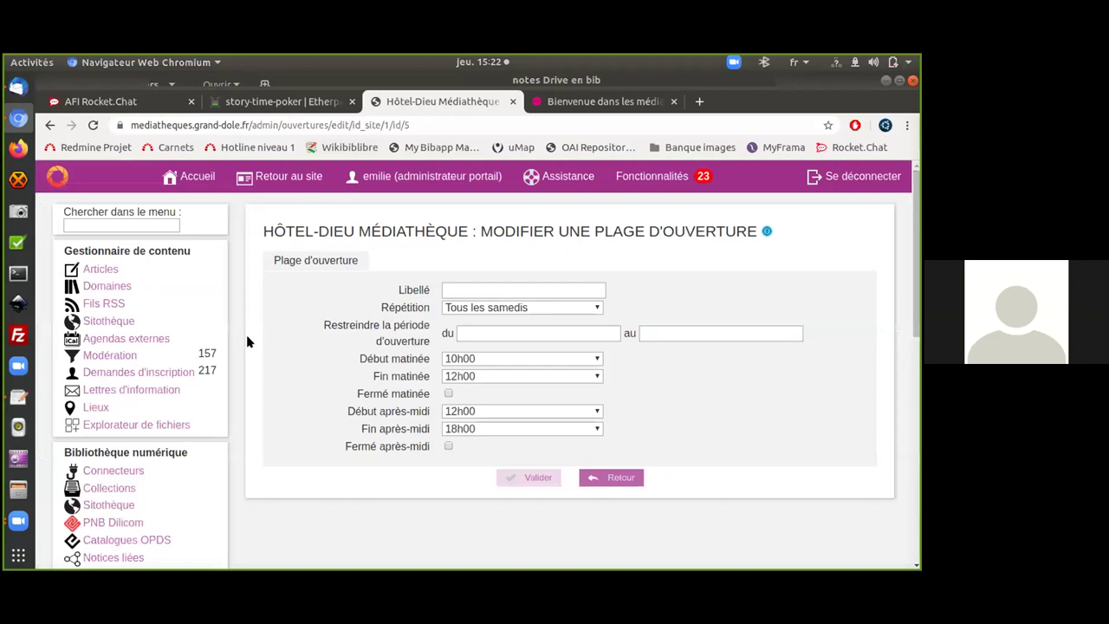
{"action": "scroll", "coordinate": [246, 341], "scroll_direction": "down", "scroll_amount": 3}
{"action": "scroll", "coordinate": [246, 341], "scroll_direction": "up", "scroll_amount": 3}
{"action": "scroll", "coordinate": [246, 340], "scroll_direction": "down", "scroll_amount": 2}
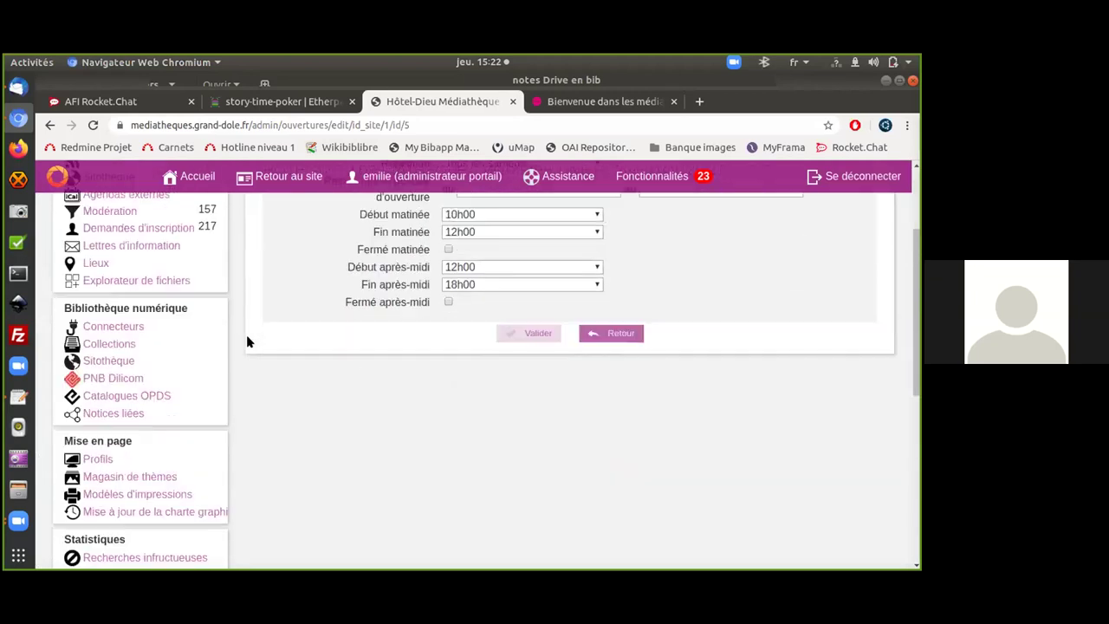
{"action": "scroll", "coordinate": [246, 341], "scroll_direction": "down", "scroll_amount": 5}
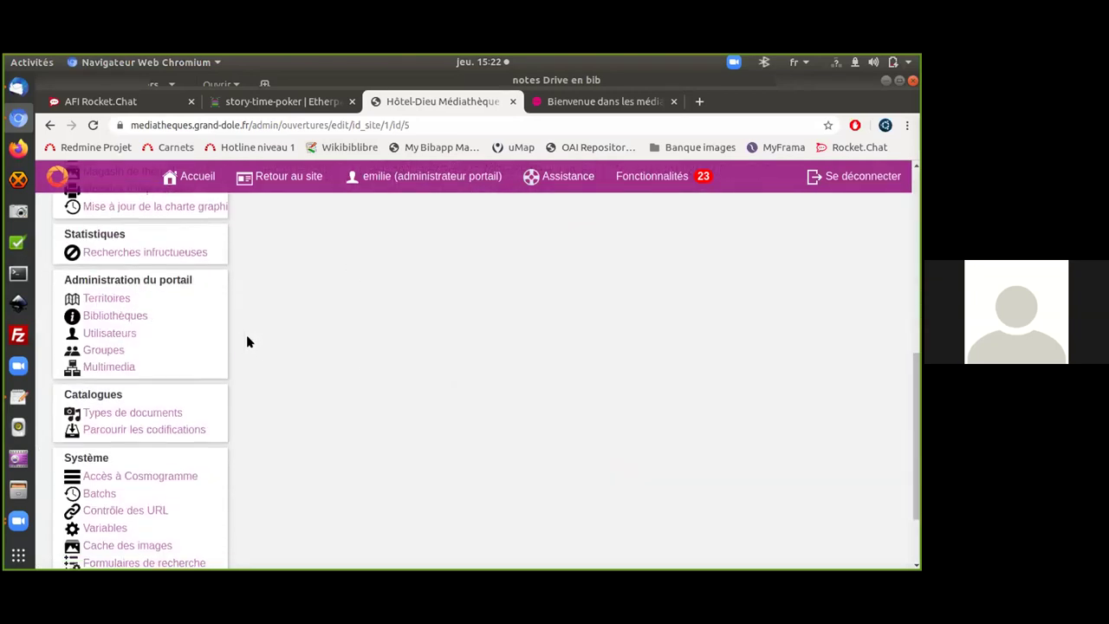
{"action": "scroll", "coordinate": [185, 333], "scroll_direction": "down", "scroll_amount": 2}
{"action": "scroll", "coordinate": [184, 333], "scroll_direction": "up", "scroll_amount": 5}
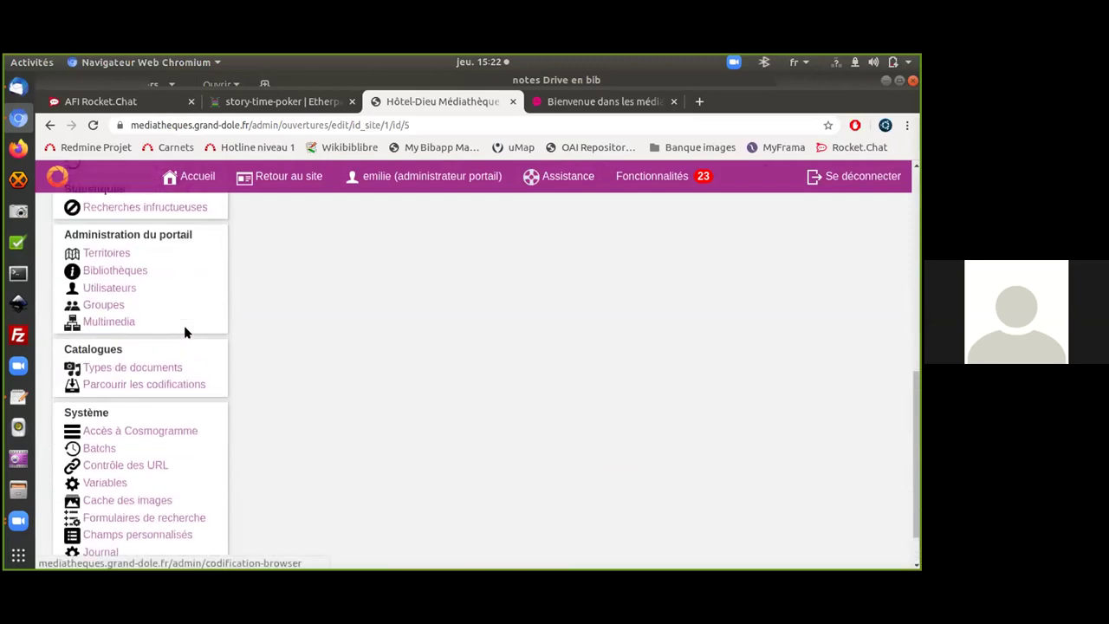
{"action": "scroll", "coordinate": [185, 332], "scroll_direction": "down", "scroll_amount": 3}
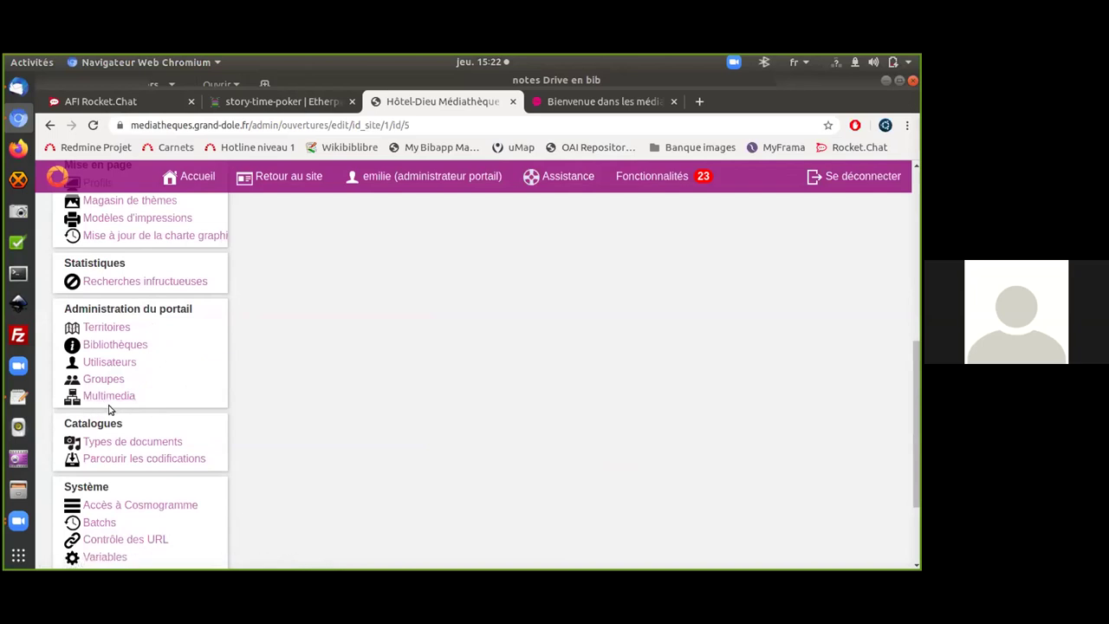
{"action": "scroll", "coordinate": [453, 324], "scroll_direction": "up", "scroll_amount": 5}
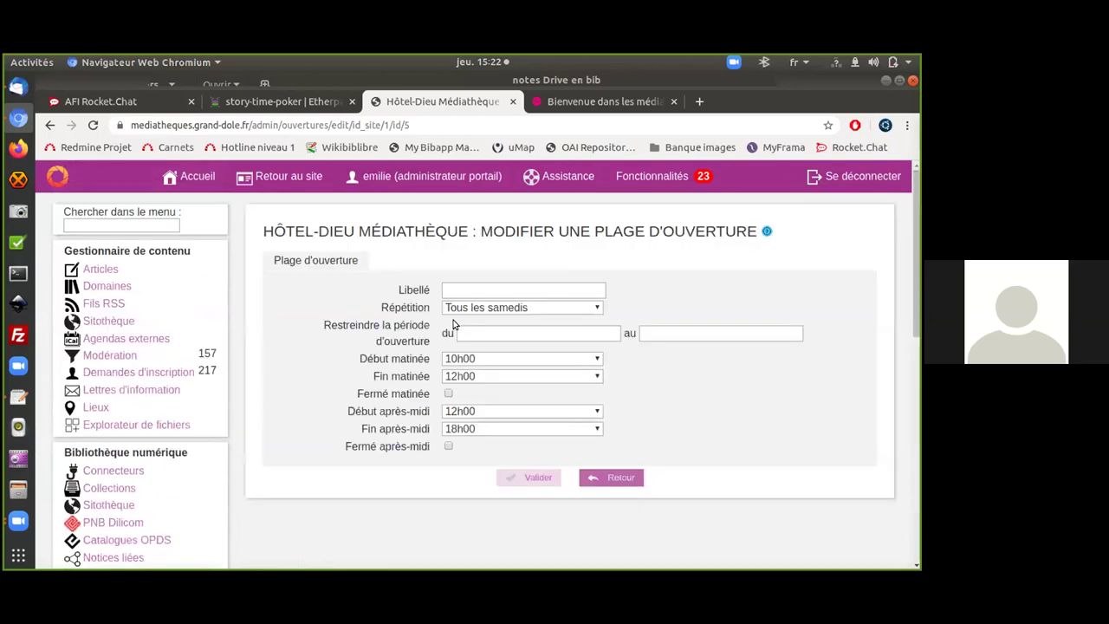
{"action": "scroll", "coordinate": [336, 341], "scroll_direction": "down", "scroll_amount": 5}
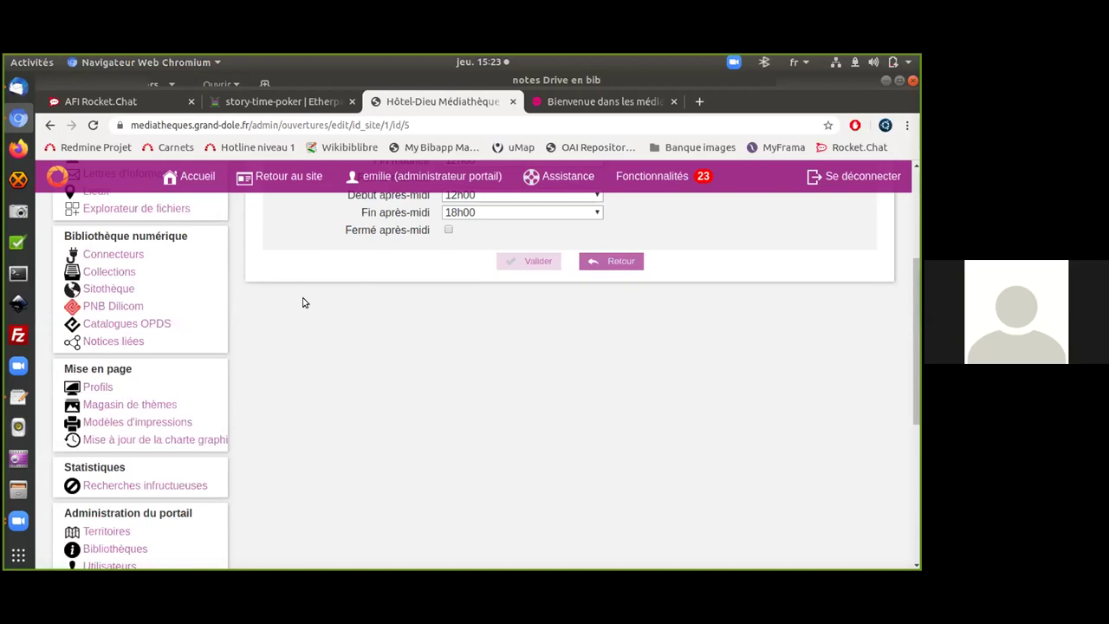
{"action": "scroll", "coordinate": [303, 302], "scroll_direction": "up", "scroll_amount": 5}
{"action": "scroll", "coordinate": [483, 290], "scroll_direction": "down", "scroll_amount": 1}
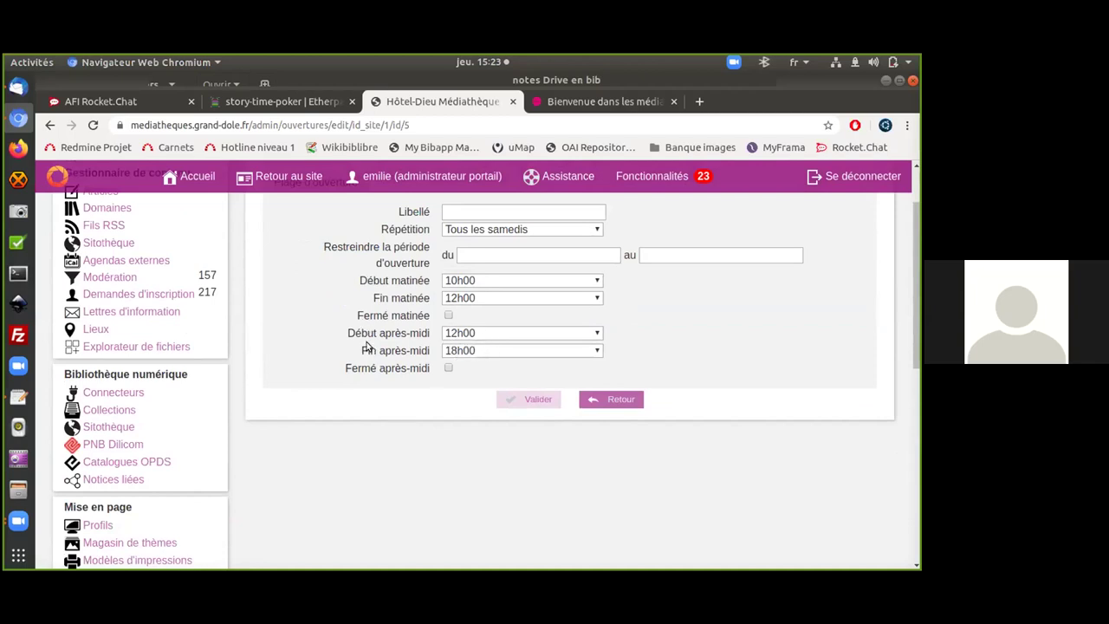
{"action": "scroll", "coordinate": [365, 347], "scroll_direction": "down", "scroll_amount": 3}
{"action": "scroll", "coordinate": [365, 347], "scroll_direction": "up", "scroll_amount": 2}
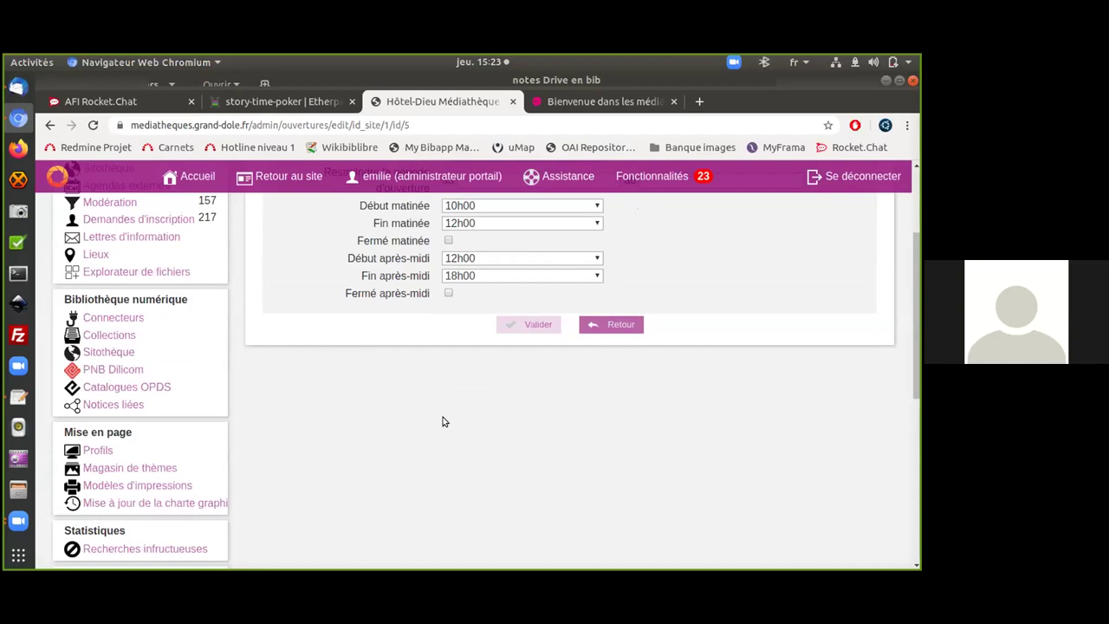
{"action": "scroll", "coordinate": [442, 432], "scroll_direction": "down", "scroll_amount": 2}
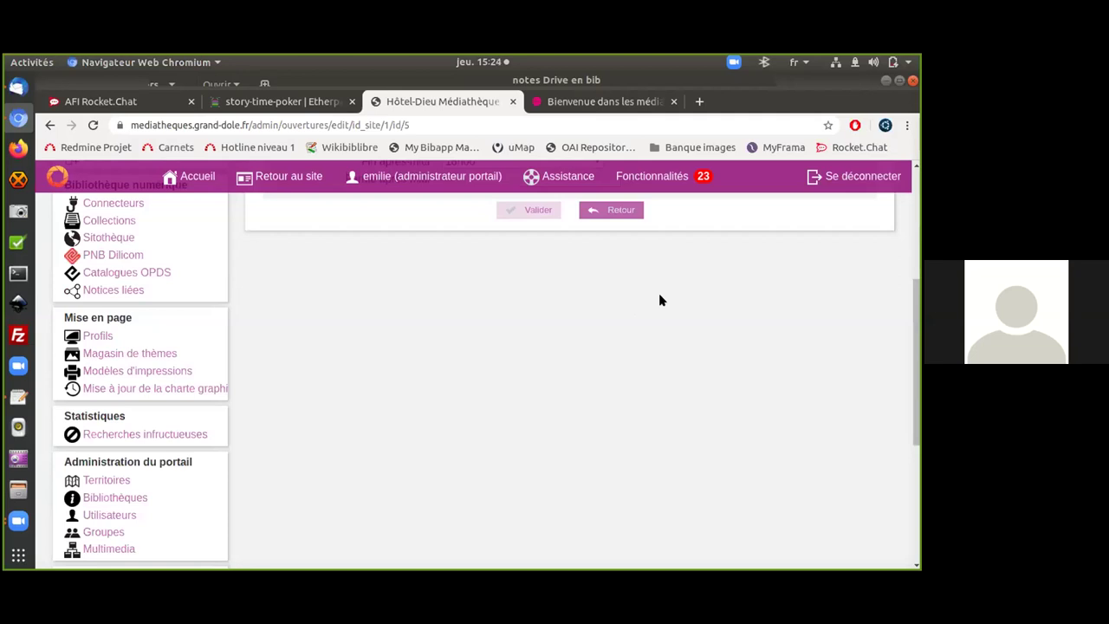
{"action": "scroll", "coordinate": [658, 300], "scroll_direction": "up", "scroll_amount": 5}
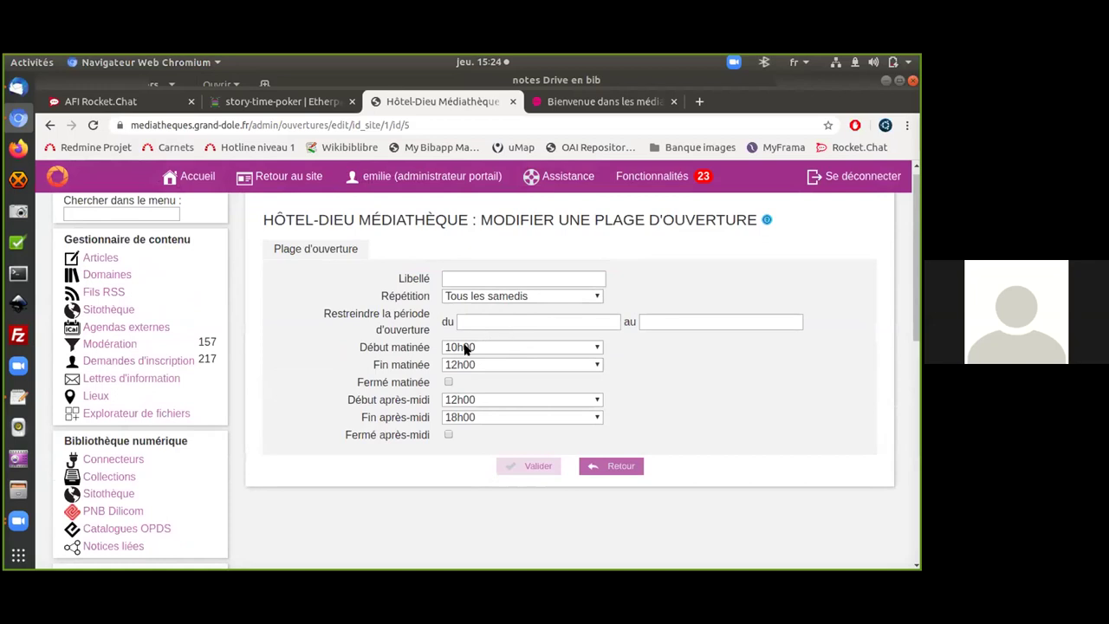
{"action": "scroll", "coordinate": [425, 343], "scroll_direction": "down", "scroll_amount": 5}
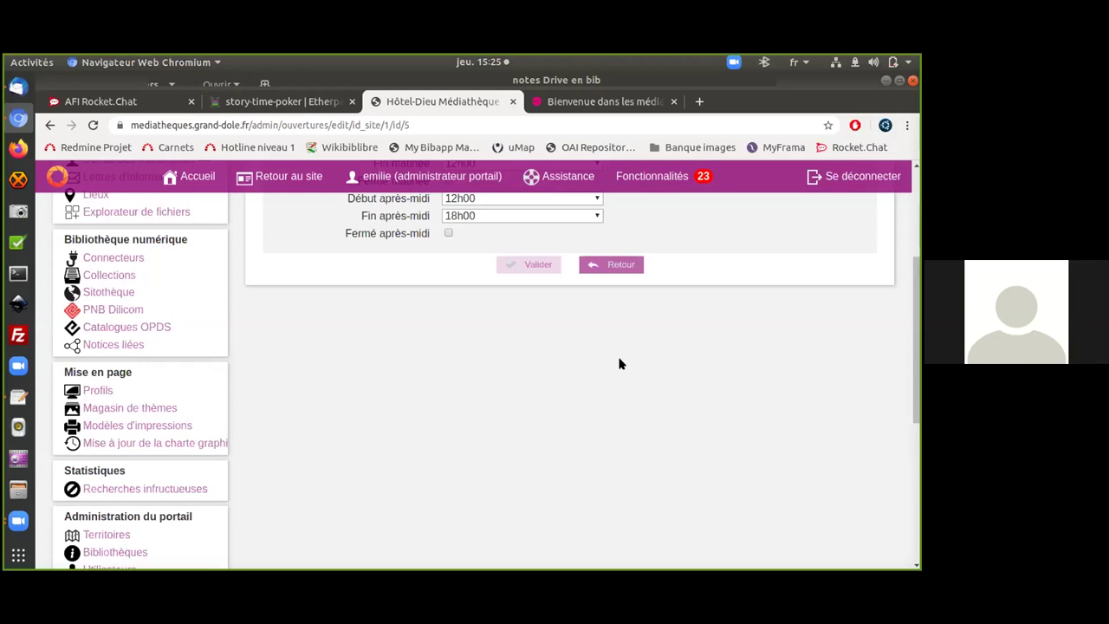
{"action": "scroll", "coordinate": [619, 363], "scroll_direction": "up", "scroll_amount": 3}
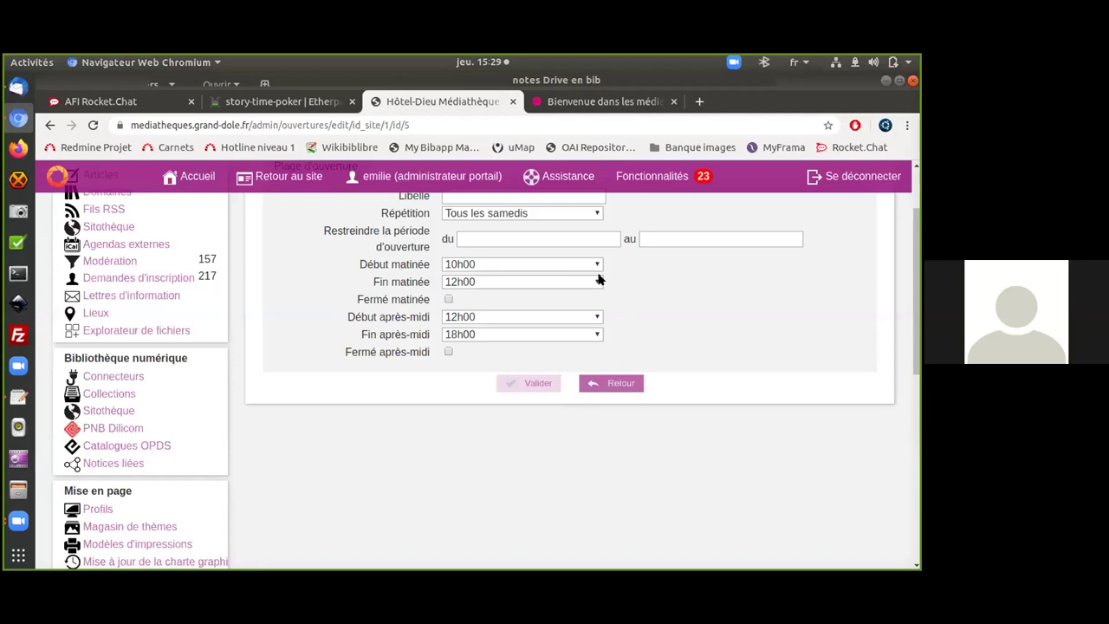
{"action": "scroll", "coordinate": [544, 279], "scroll_direction": "down", "scroll_amount": 1}
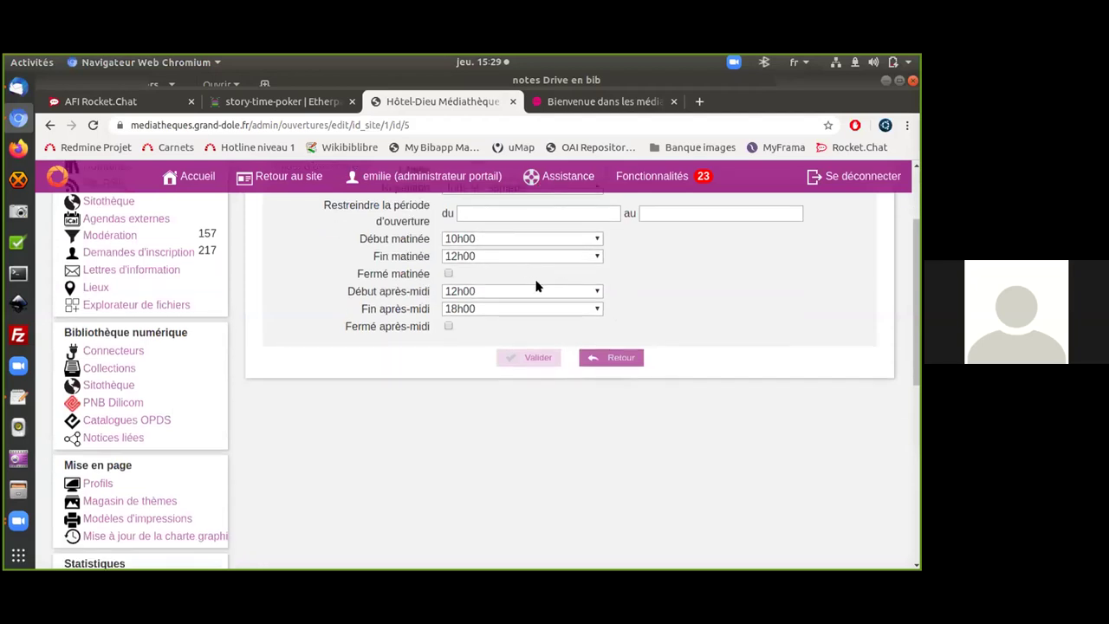
{"action": "scroll", "coordinate": [535, 286], "scroll_direction": "up", "scroll_amount": 3}
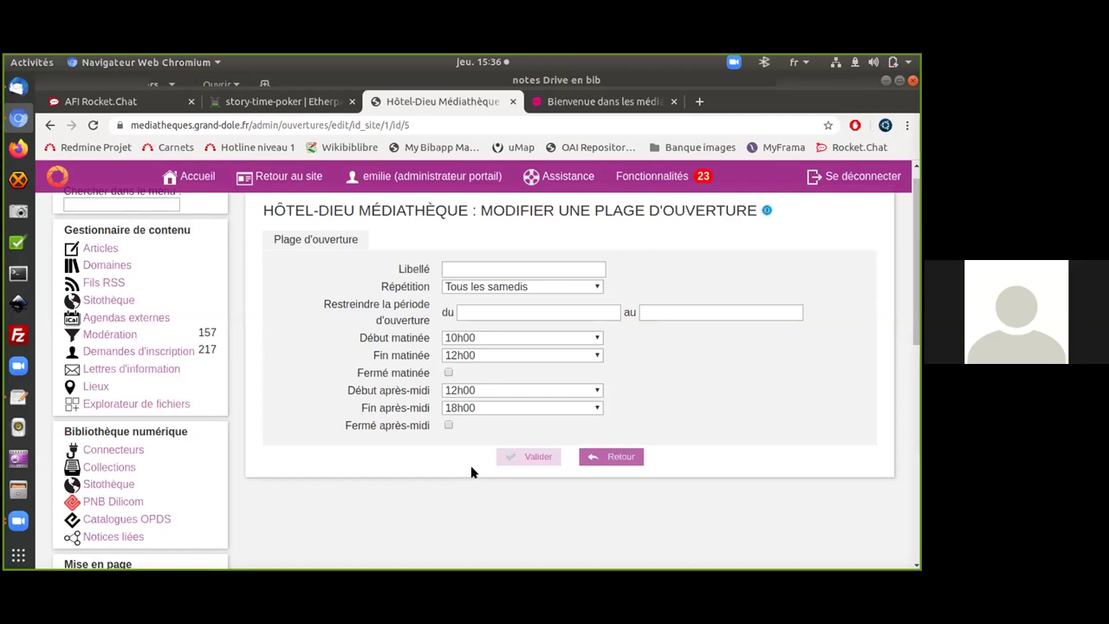
Check the May 2020 dates in the desktop calendar and close it.
{"action": "left_click", "coordinate": [485, 61]}
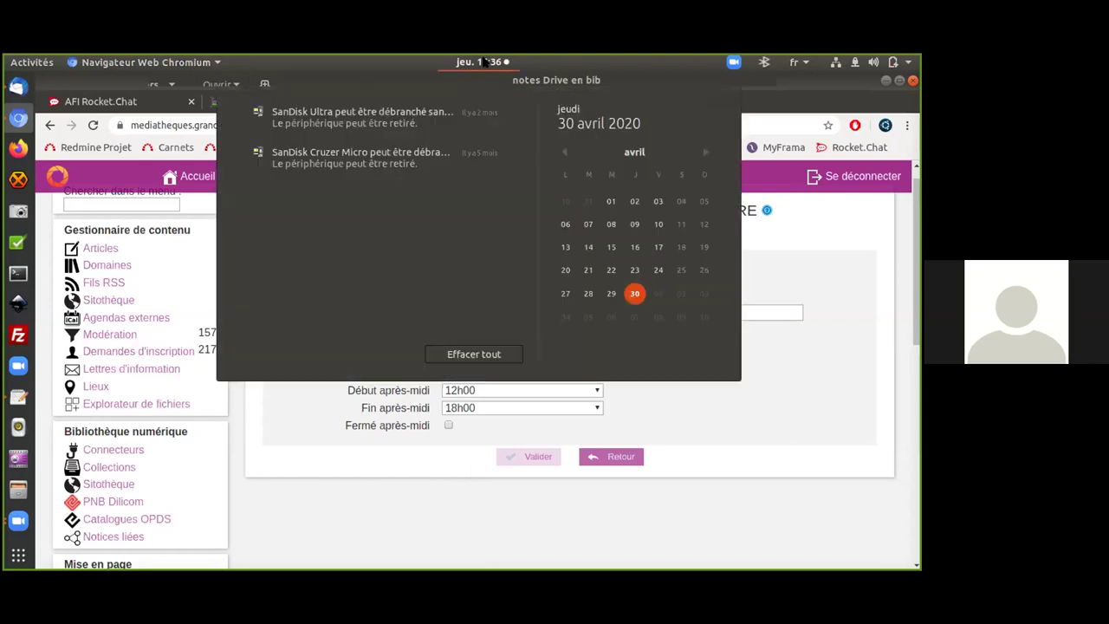
{"action": "left_click", "coordinate": [700, 152]}
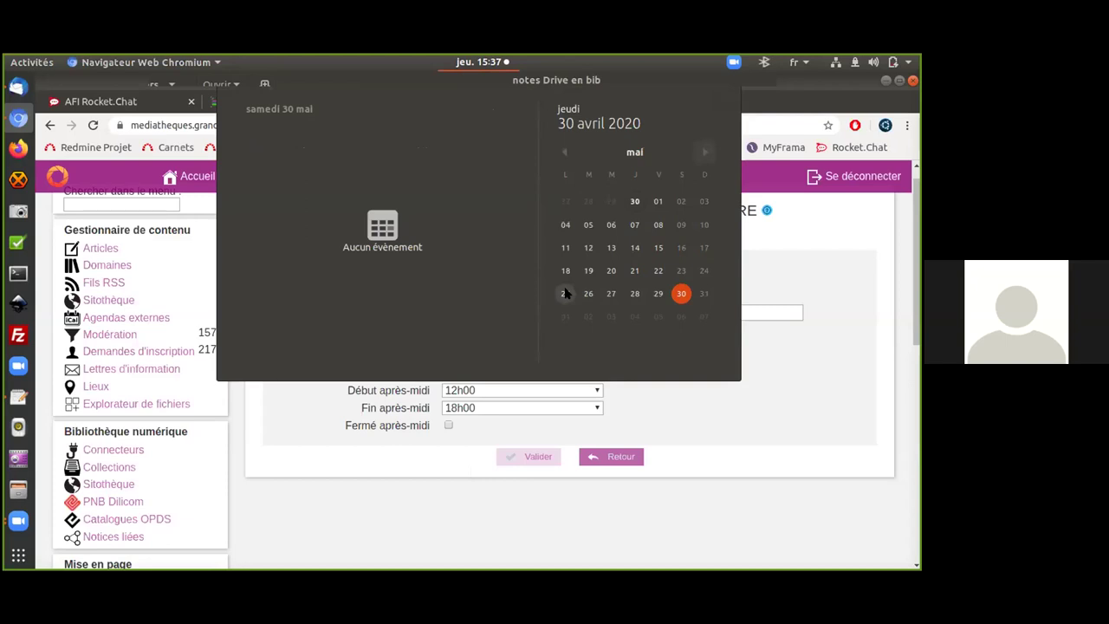
{"action": "left_click", "coordinate": [487, 61]}
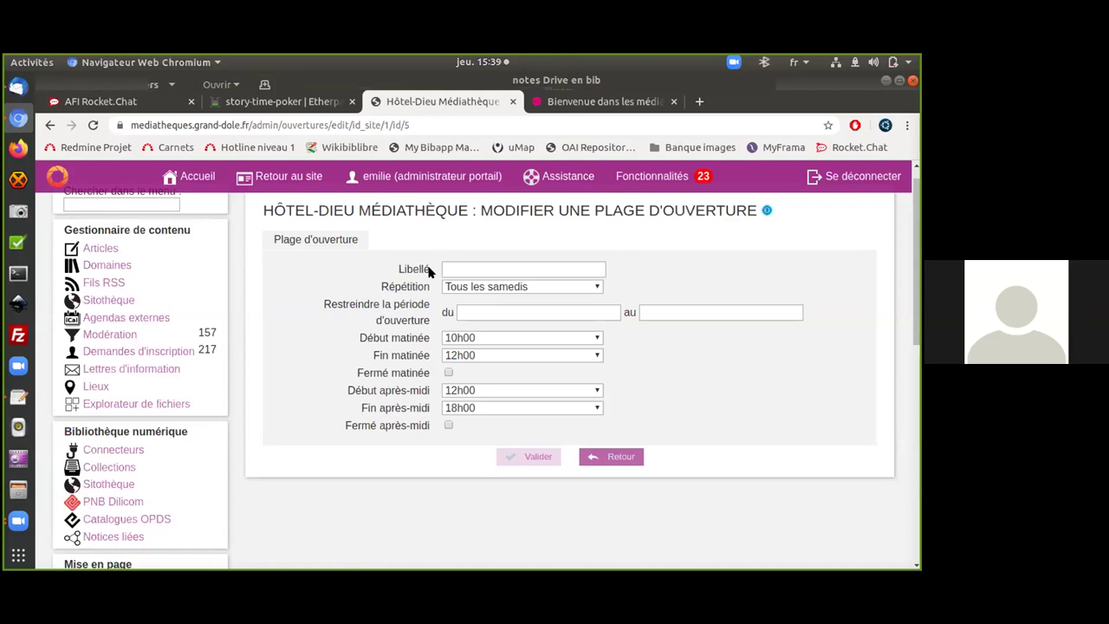
Switch from the opening-period form to the portal's home page and look over its content down to the reader reviews.
{"action": "scroll", "coordinate": [428, 271], "scroll_direction": "up", "scroll_amount": 1}
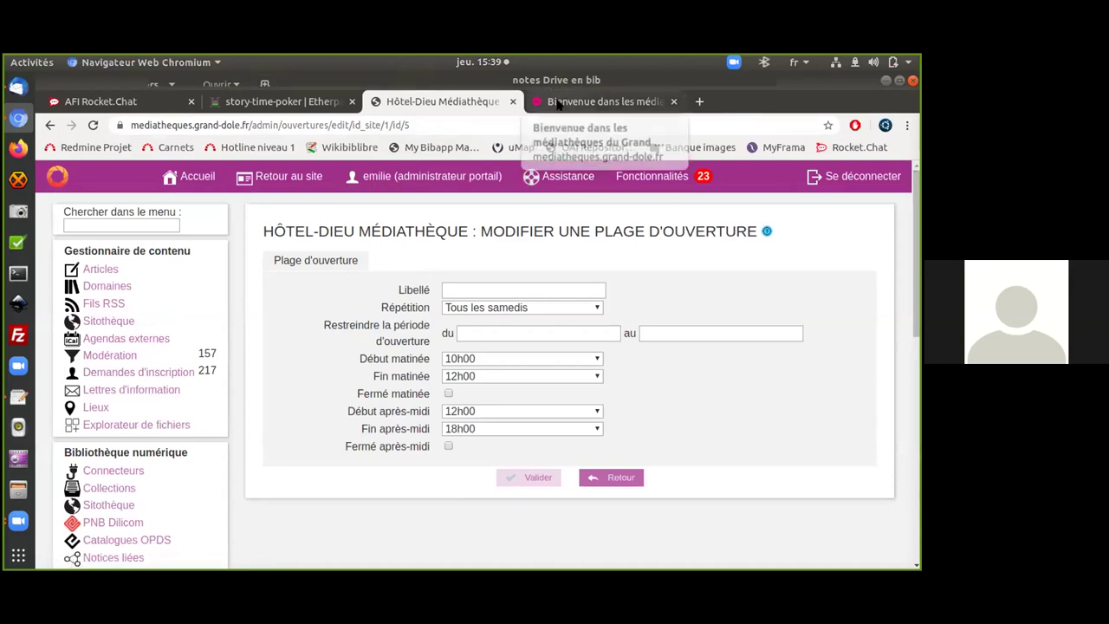
{"action": "left_click", "coordinate": [589, 101]}
{"action": "left_click", "coordinate": [278, 384]}
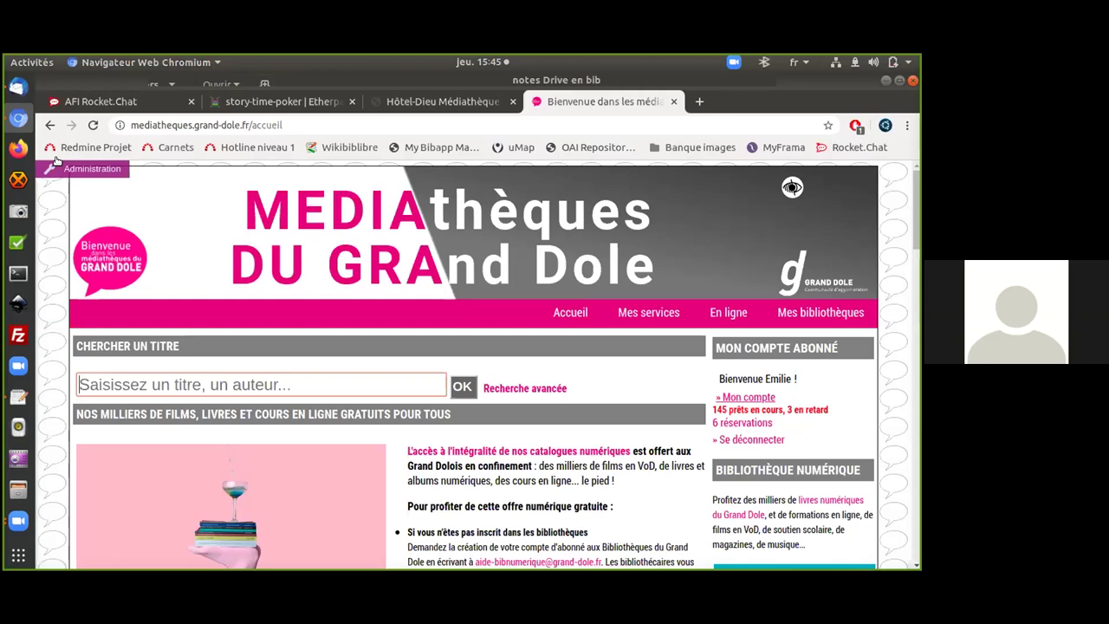
{"action": "scroll", "coordinate": [56, 161], "scroll_direction": "down", "scroll_amount": 1}
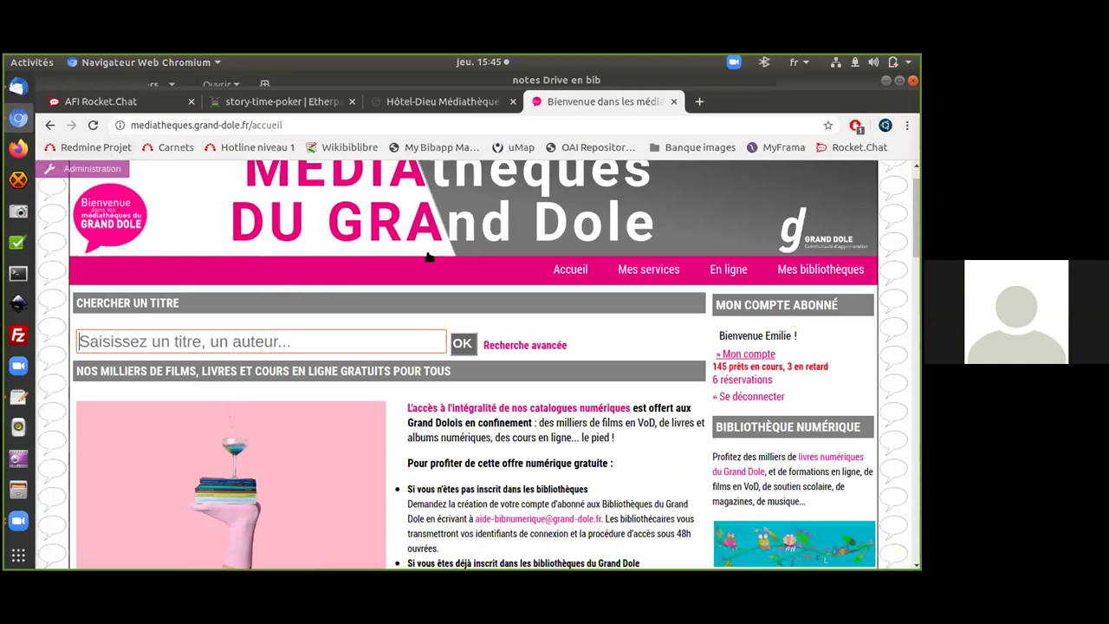
{"action": "scroll", "coordinate": [428, 256], "scroll_direction": "down", "scroll_amount": 1}
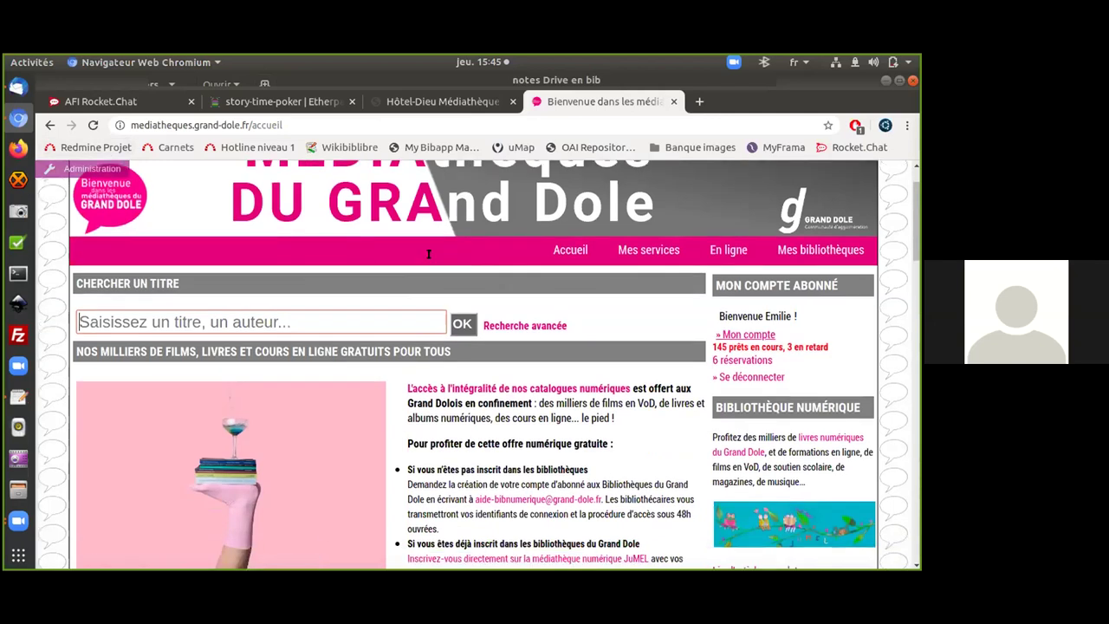
{"action": "scroll", "coordinate": [428, 254], "scroll_direction": "down", "scroll_amount": 6}
{"action": "scroll", "coordinate": [428, 254], "scroll_direction": "down", "scroll_amount": 20}
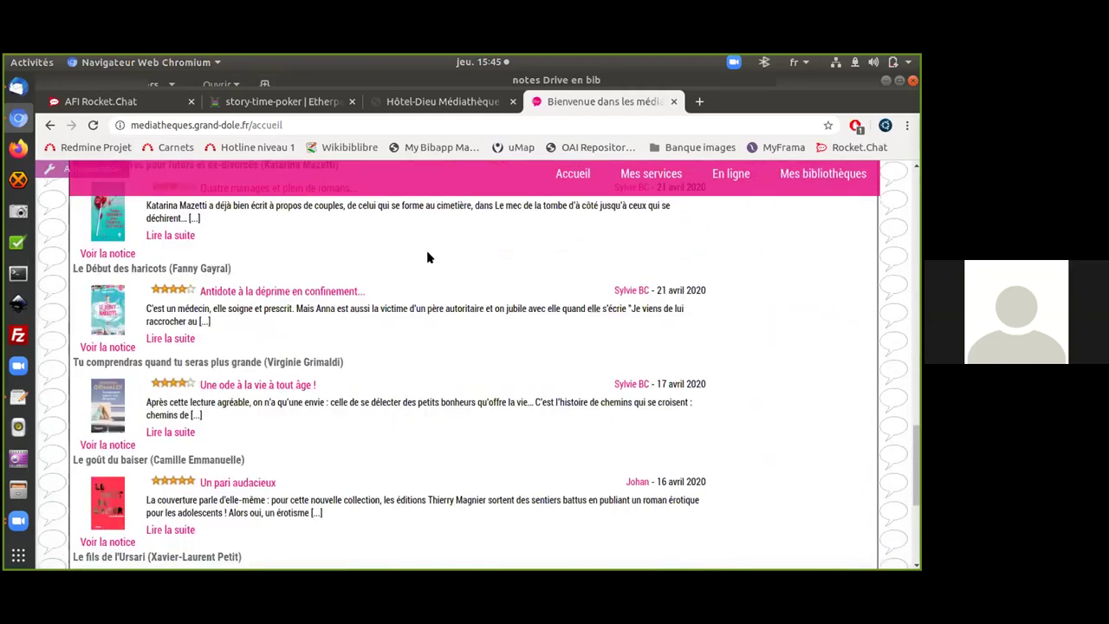
{"action": "scroll", "coordinate": [427, 257], "scroll_direction": "up", "scroll_amount": 20}
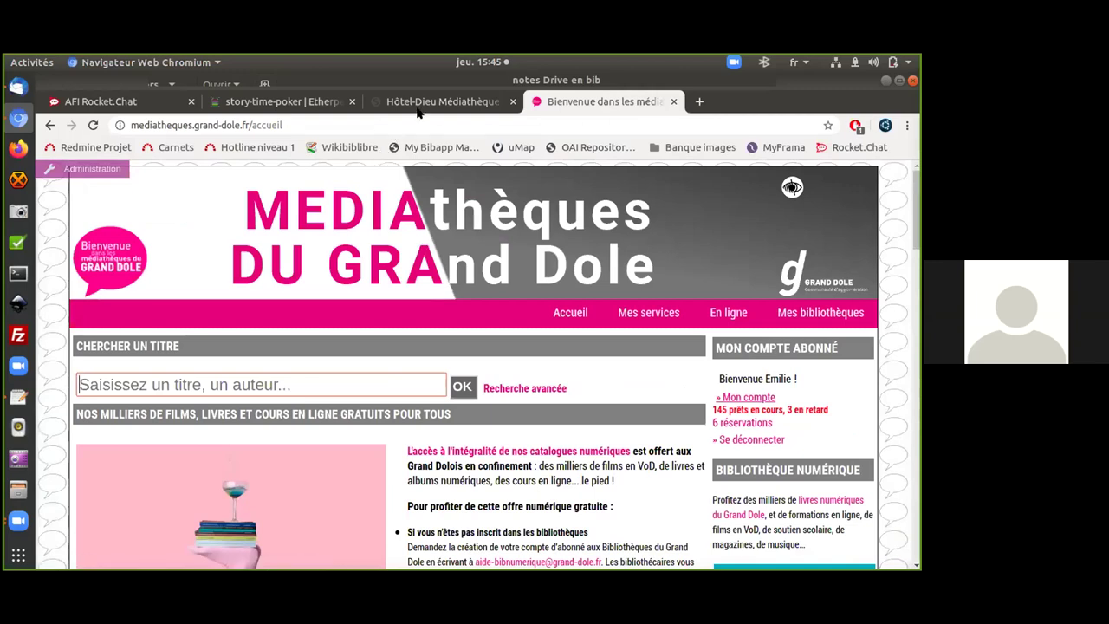
Switch to the story-time-poker pad and review the Drive specifications in Stories 2 to 4.
{"action": "key", "text": "ctrl+2"}
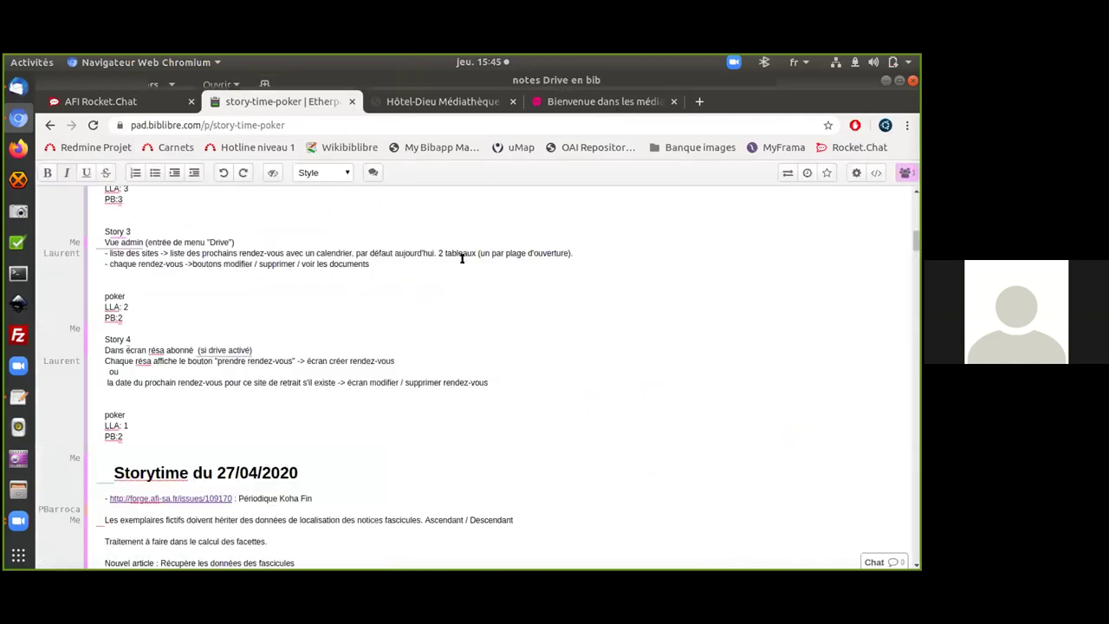
{"action": "scroll", "coordinate": [461, 257], "scroll_direction": "up", "scroll_amount": 5}
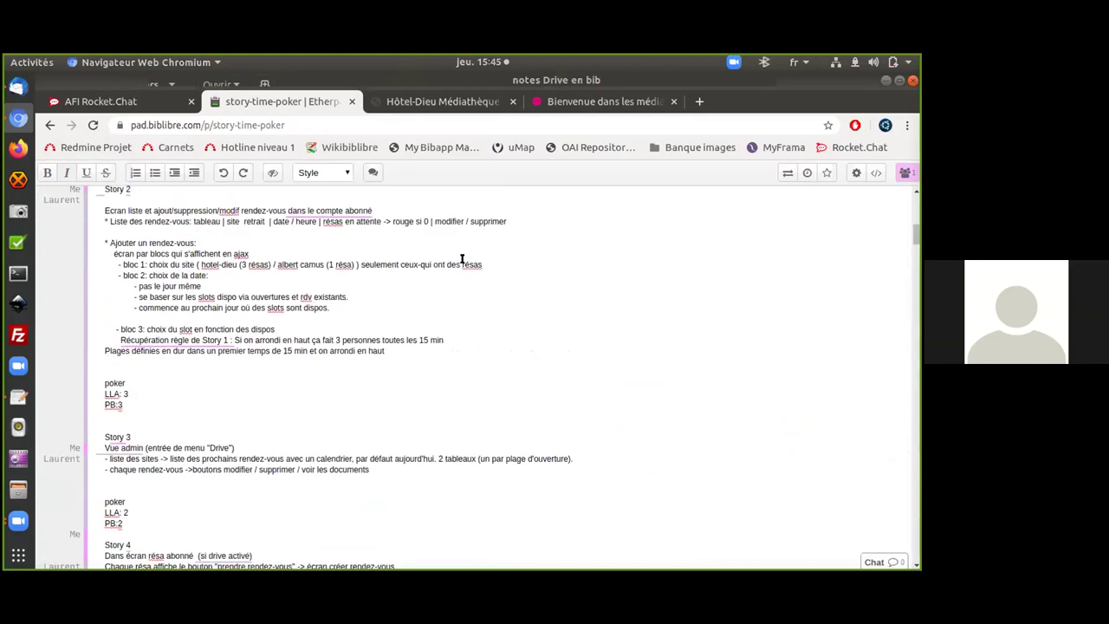
{"action": "scroll", "coordinate": [462, 258], "scroll_direction": "down", "scroll_amount": 3}
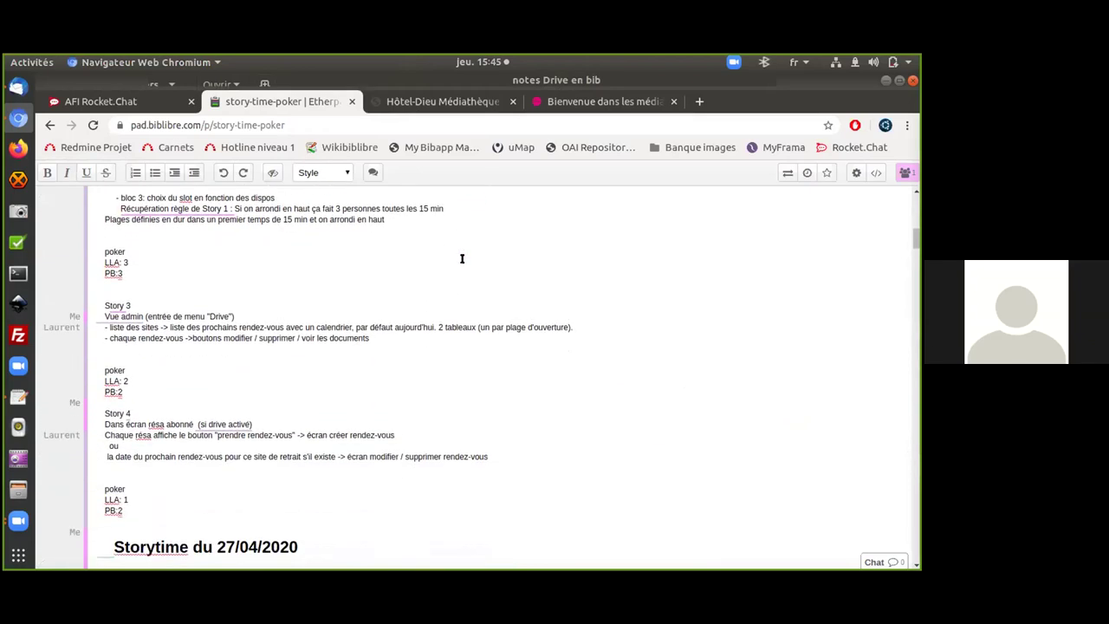
{"action": "scroll", "coordinate": [461, 258], "scroll_direction": "down", "scroll_amount": 4}
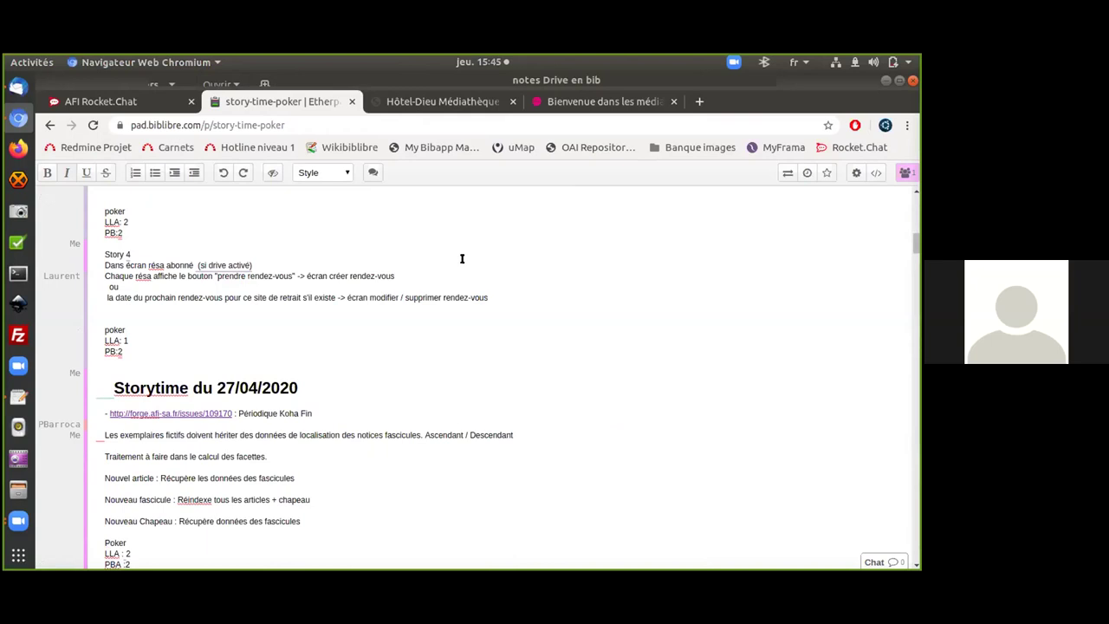
{"action": "scroll", "coordinate": [462, 258], "scroll_direction": "down", "scroll_amount": 2}
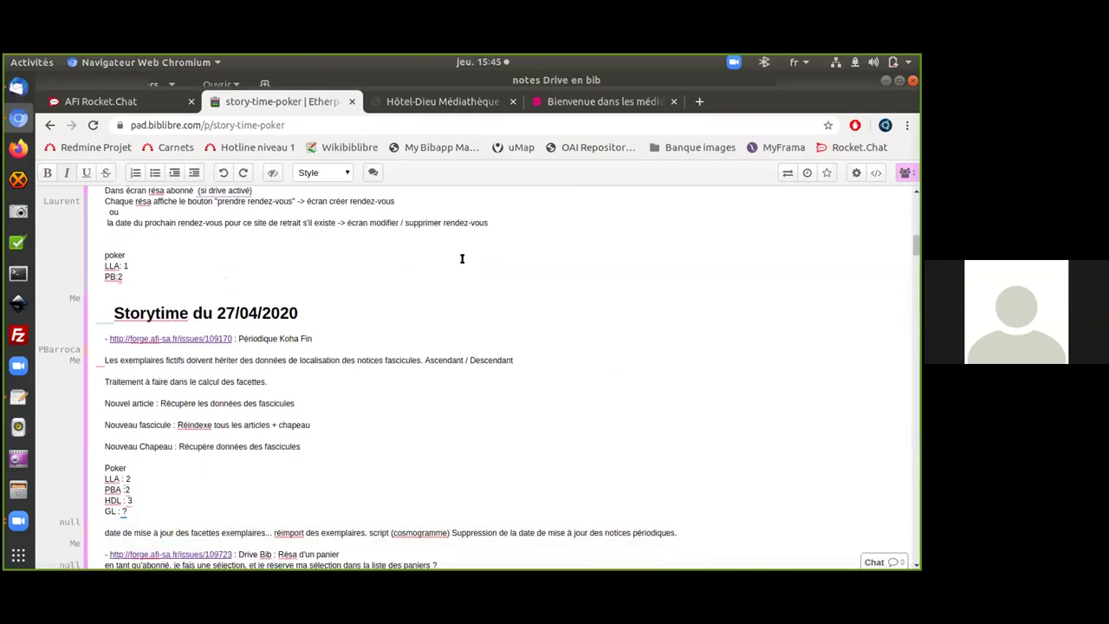
Read the pad's earlier Drive notes, the V1 requirements and the Specs du 28/04 from Story 1 to Story 4.
{"action": "scroll", "coordinate": [462, 258], "scroll_direction": "up", "scroll_amount": 15}
{"action": "scroll", "coordinate": [461, 258], "scroll_direction": "up", "scroll_amount": 1}
{"action": "scroll", "coordinate": [462, 258], "scroll_direction": "up", "scroll_amount": 3}
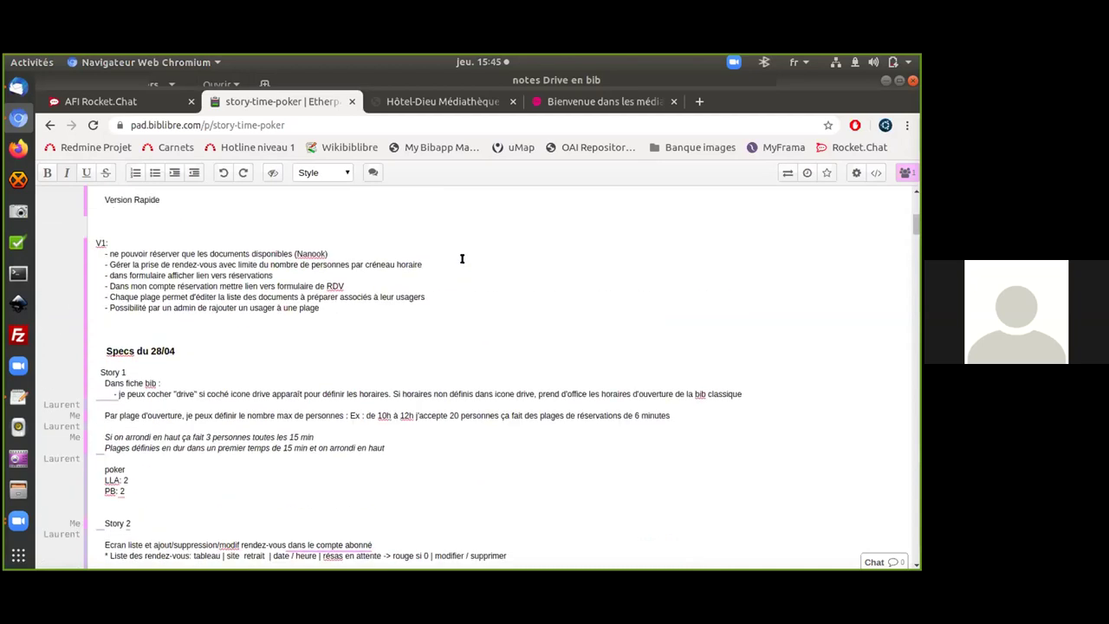
{"action": "scroll", "coordinate": [462, 258], "scroll_direction": "up", "scroll_amount": 8}
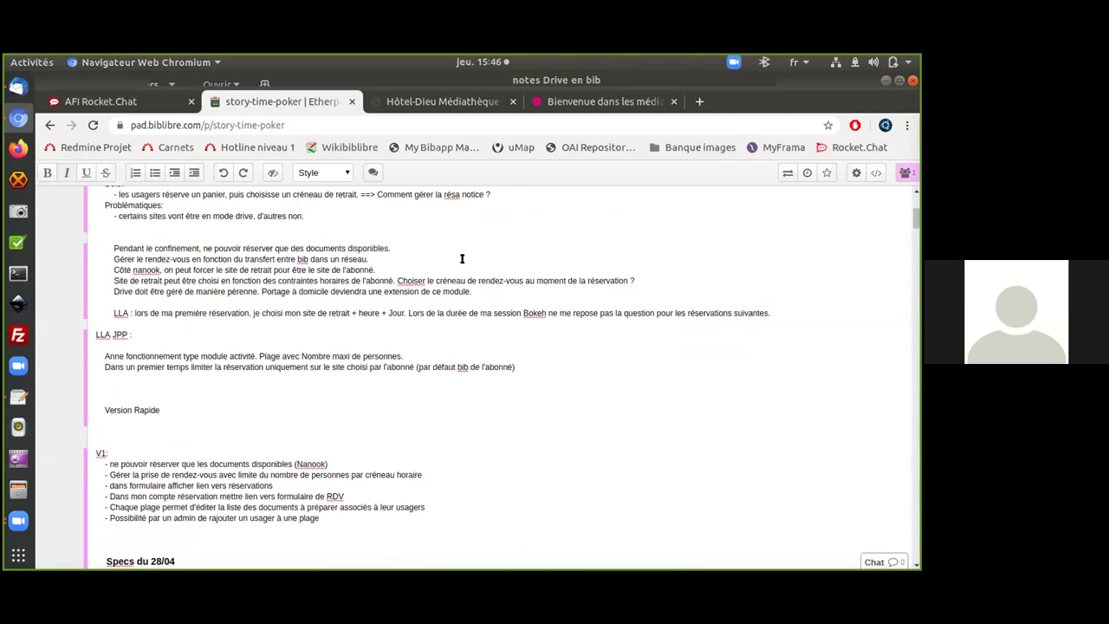
{"action": "scroll", "coordinate": [462, 258], "scroll_direction": "up", "scroll_amount": 8}
{"action": "scroll", "coordinate": [462, 258], "scroll_direction": "down", "scroll_amount": 15}
{"action": "scroll", "coordinate": [462, 258], "scroll_direction": "down", "scroll_amount": 8}
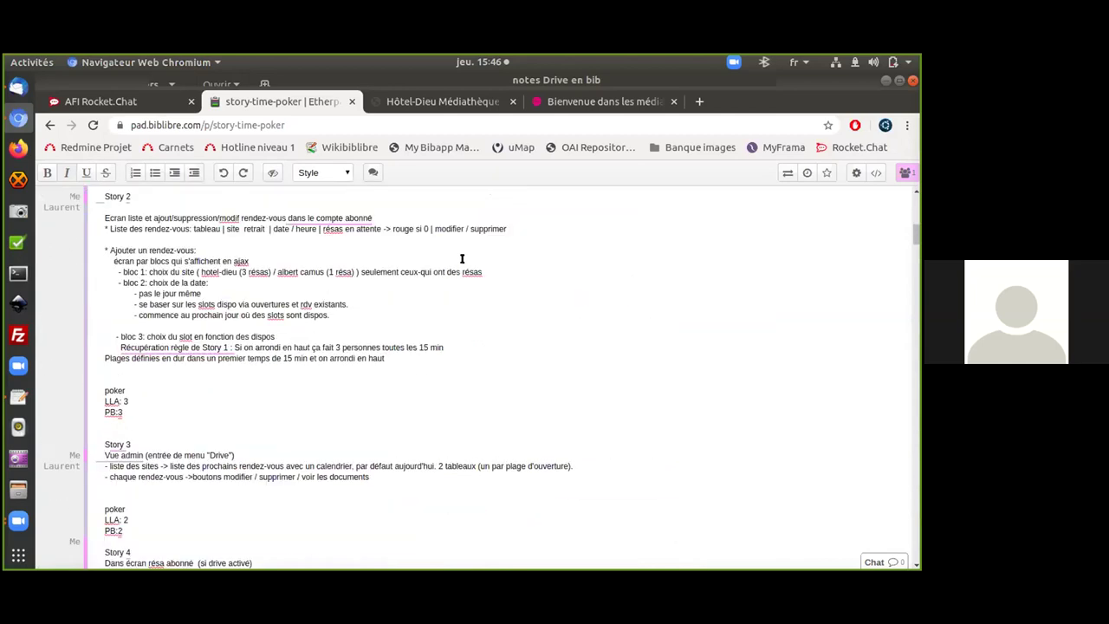
{"action": "scroll", "coordinate": [462, 258], "scroll_direction": "down", "scroll_amount": 5}
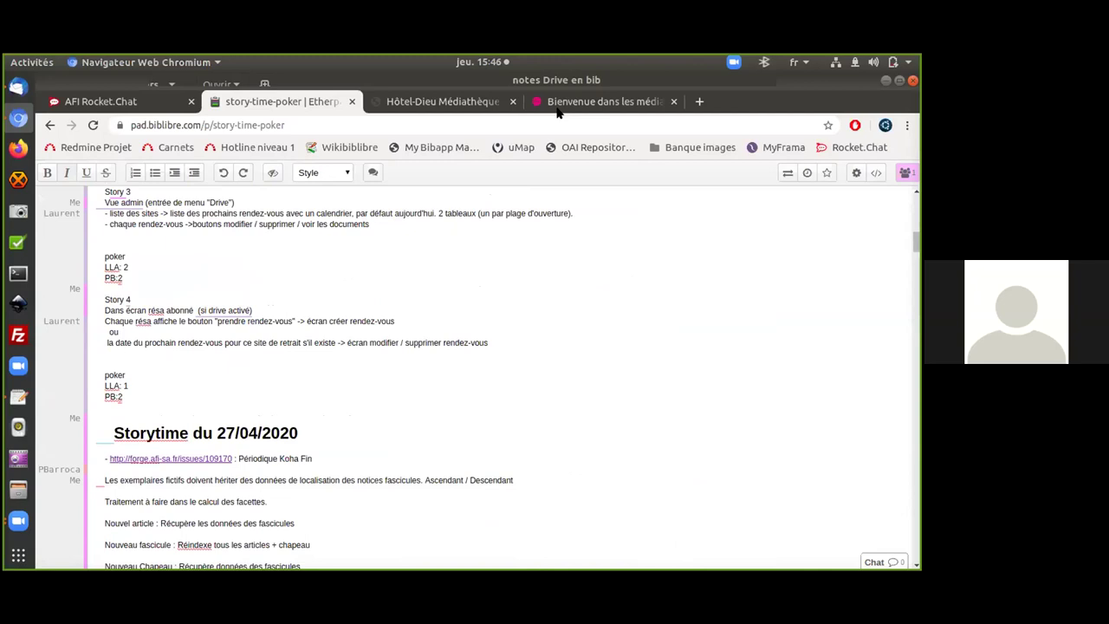
Reread the Story 2 and Story 1 specifications, then bring up the Hôtel-Dieu Médiathèque opening-period form.
{"action": "scroll", "coordinate": [271, 320], "scroll_direction": "up", "scroll_amount": 3}
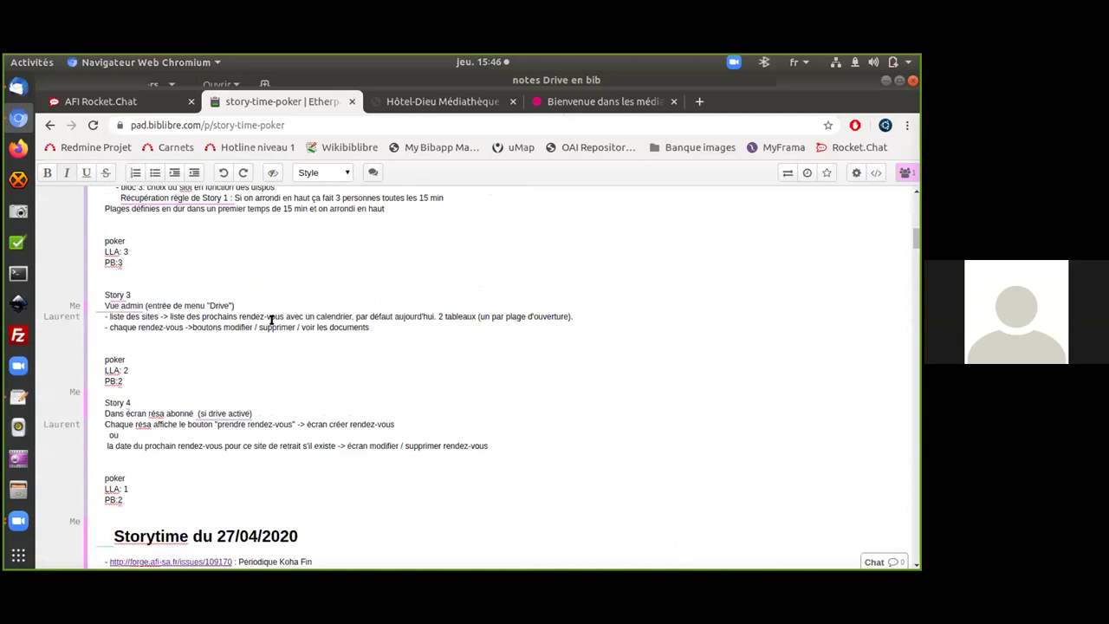
{"action": "scroll", "coordinate": [271, 319], "scroll_direction": "up", "scroll_amount": 4}
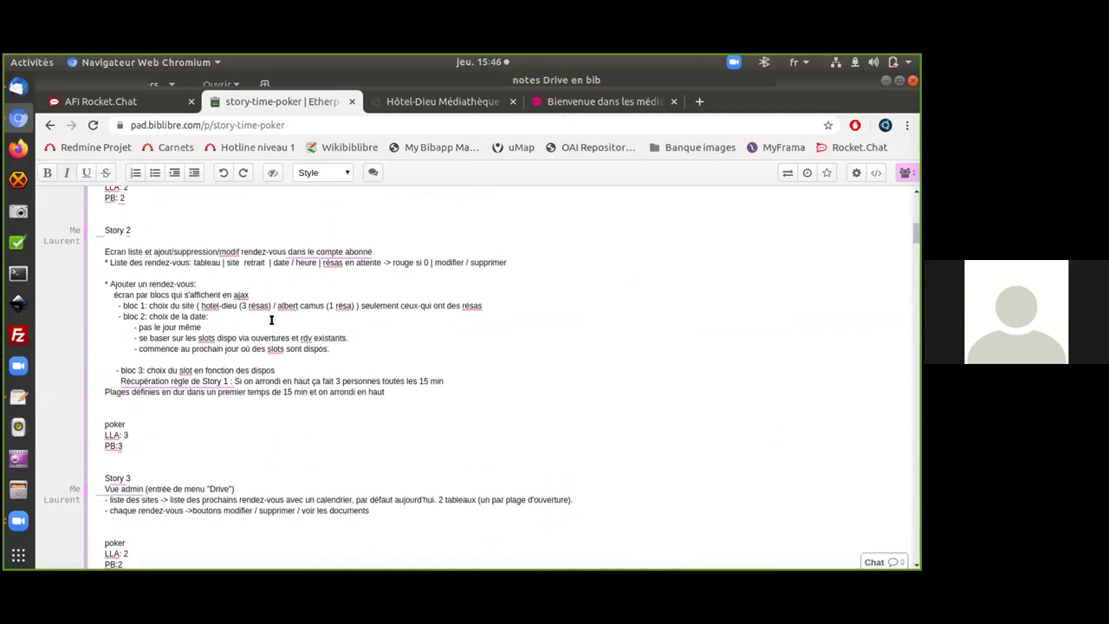
{"action": "scroll", "coordinate": [271, 320], "scroll_direction": "up", "scroll_amount": 2}
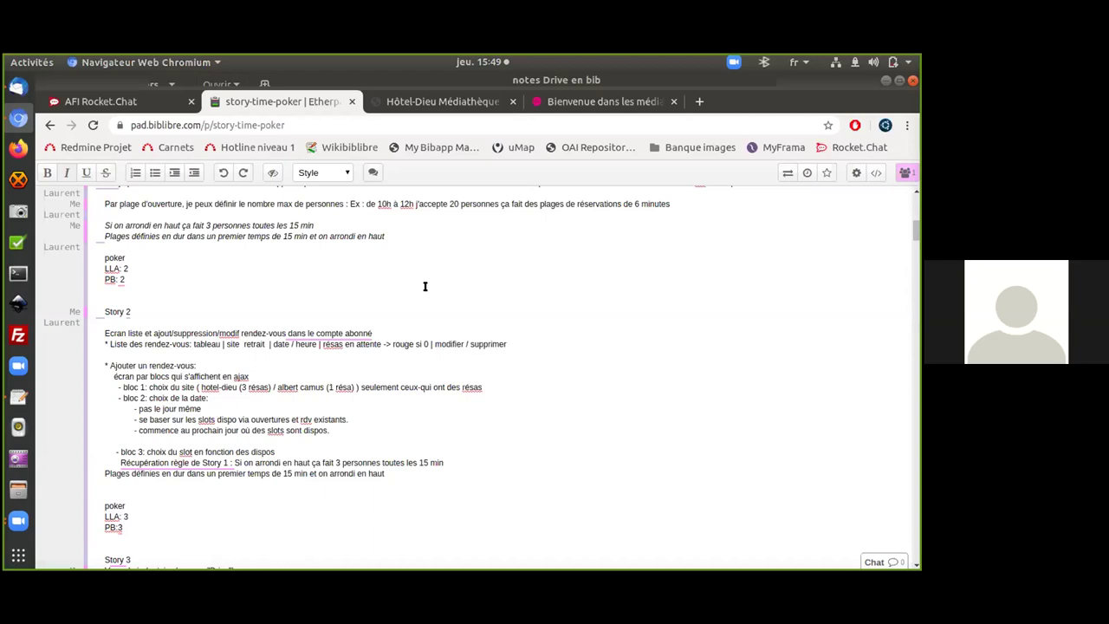
{"action": "scroll", "coordinate": [424, 286], "scroll_direction": "up", "scroll_amount": 2}
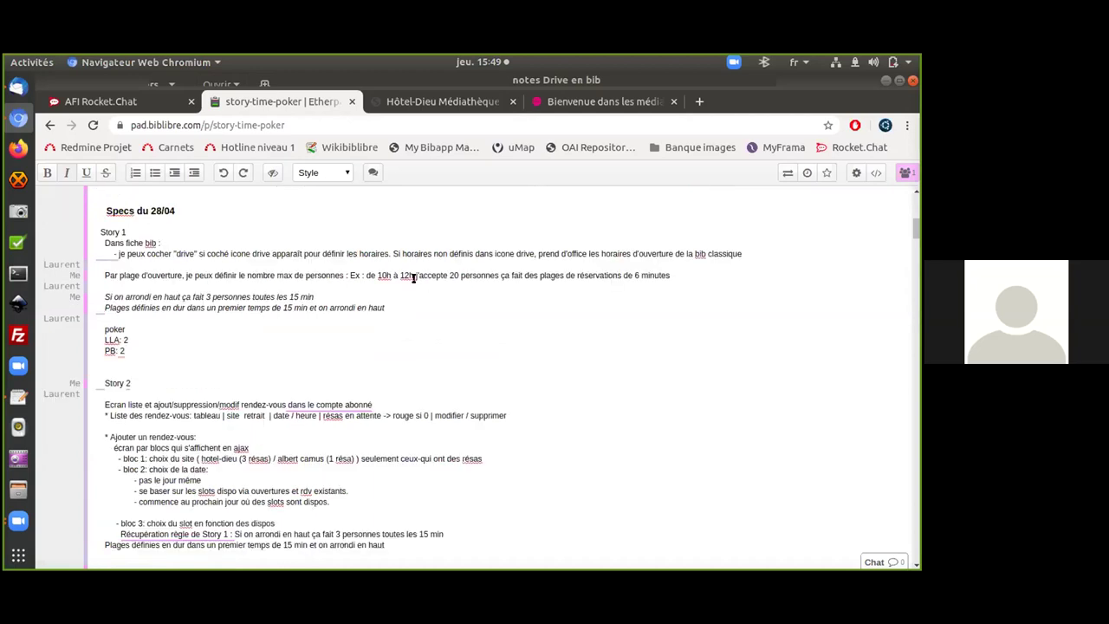
{"action": "scroll", "coordinate": [413, 277], "scroll_direction": "up", "scroll_amount": 1}
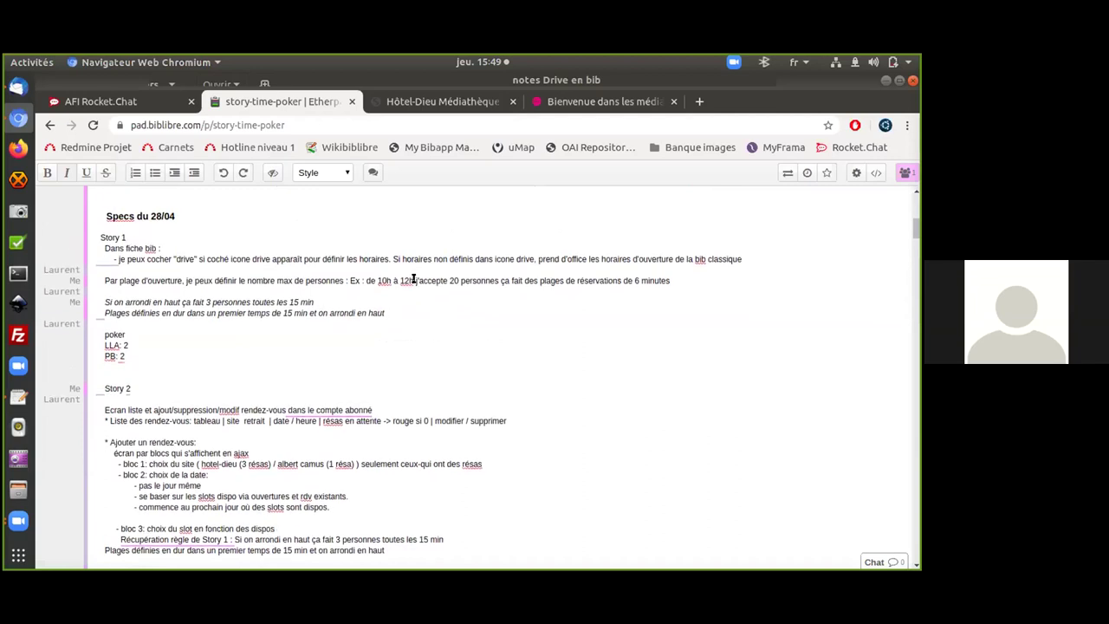
{"action": "scroll", "coordinate": [413, 278], "scroll_direction": "down", "scroll_amount": 1}
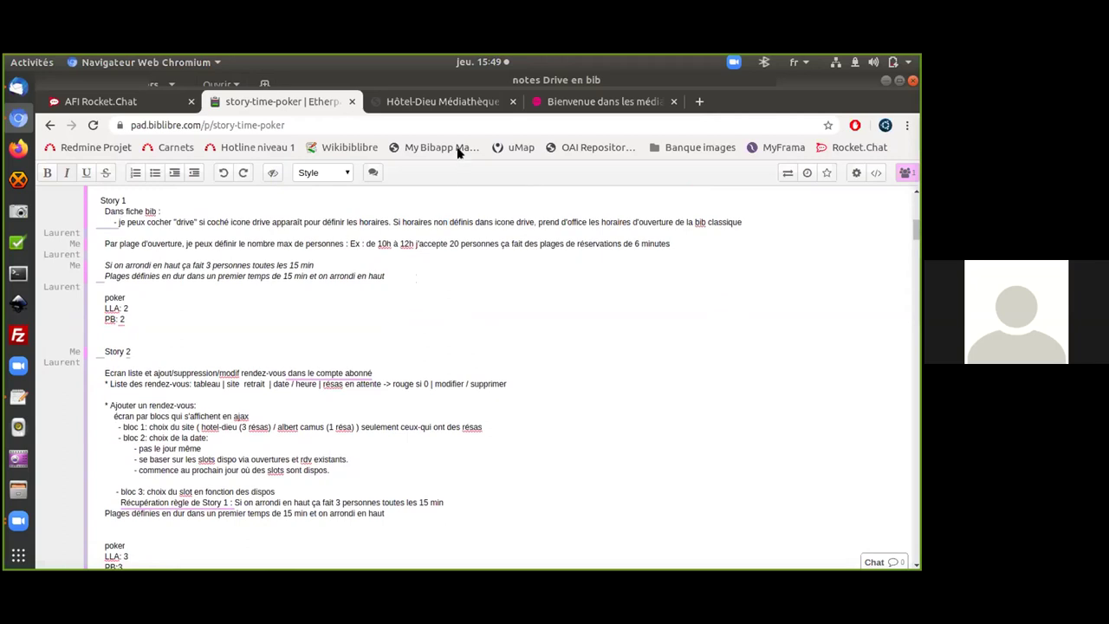
{"action": "left_click", "coordinate": [466, 103]}
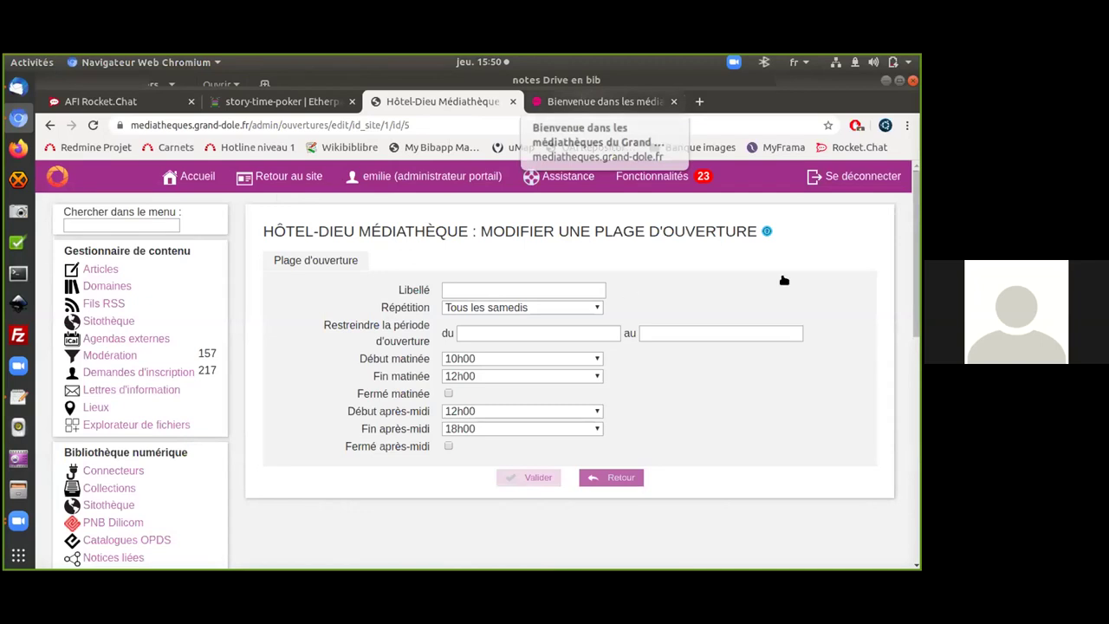
Open the subscriber's account in the portal and view the table of current reservations.
{"action": "left_click", "coordinate": [580, 97]}
{"action": "left_click", "coordinate": [743, 398]}
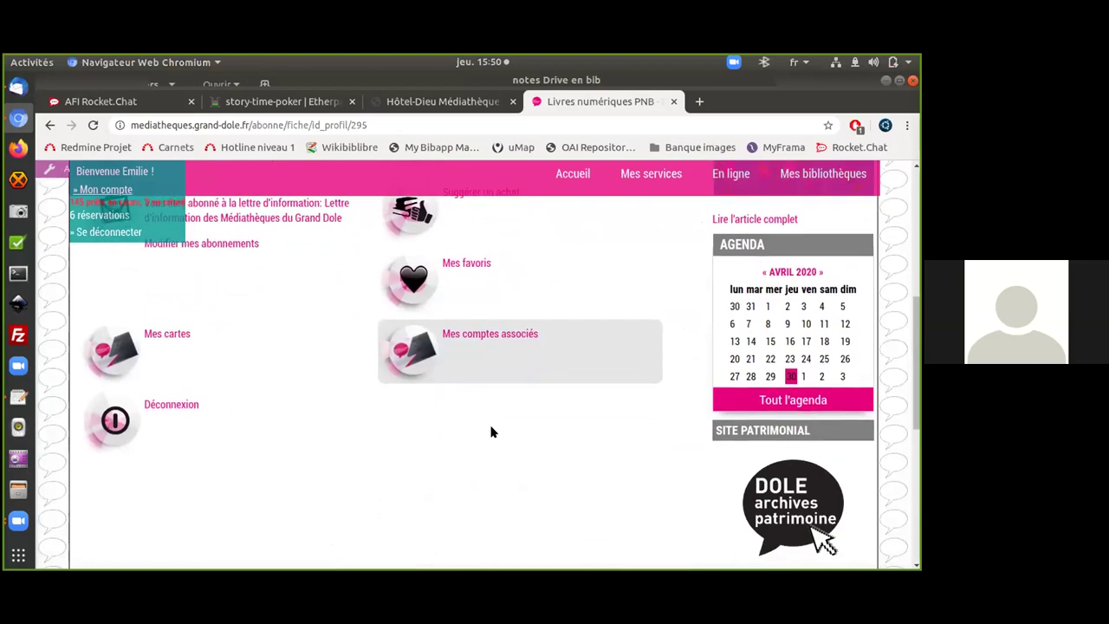
{"action": "scroll", "coordinate": [490, 429], "scroll_direction": "up", "scroll_amount": 3}
{"action": "scroll", "coordinate": [485, 410], "scroll_direction": "up", "scroll_amount": 3}
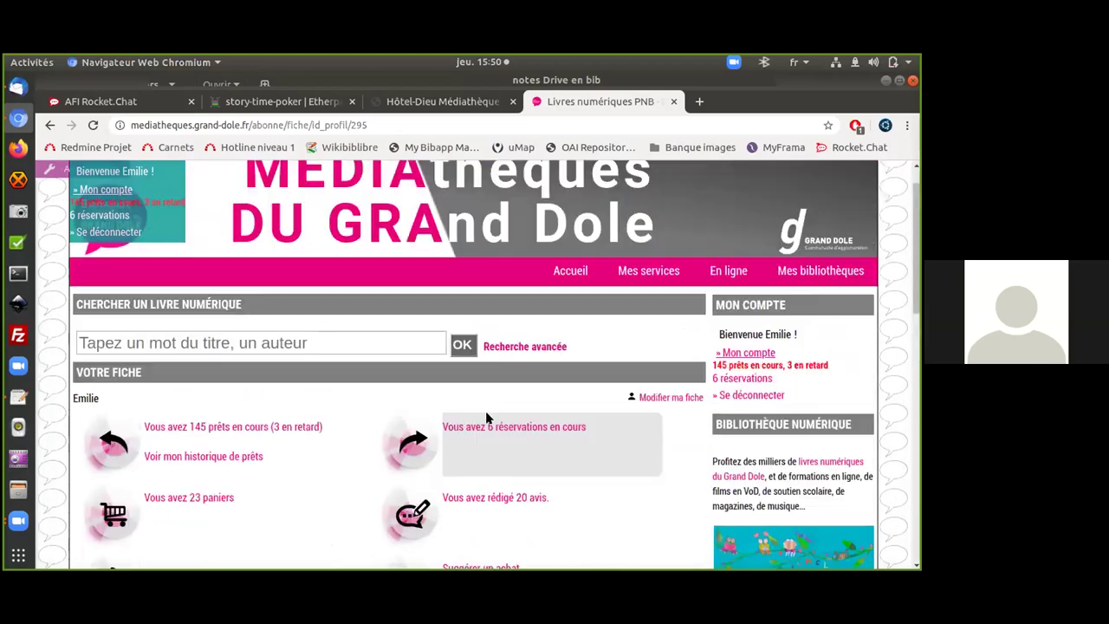
{"action": "left_click", "coordinate": [498, 407]}
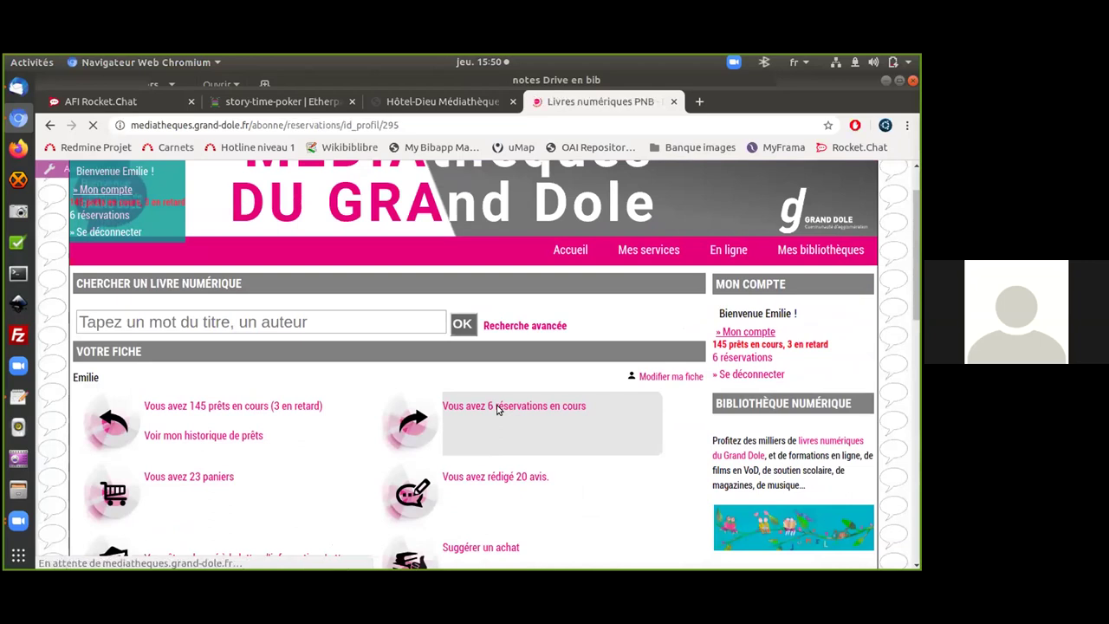
{"action": "scroll", "coordinate": [485, 407], "scroll_direction": "down", "scroll_amount": 4}
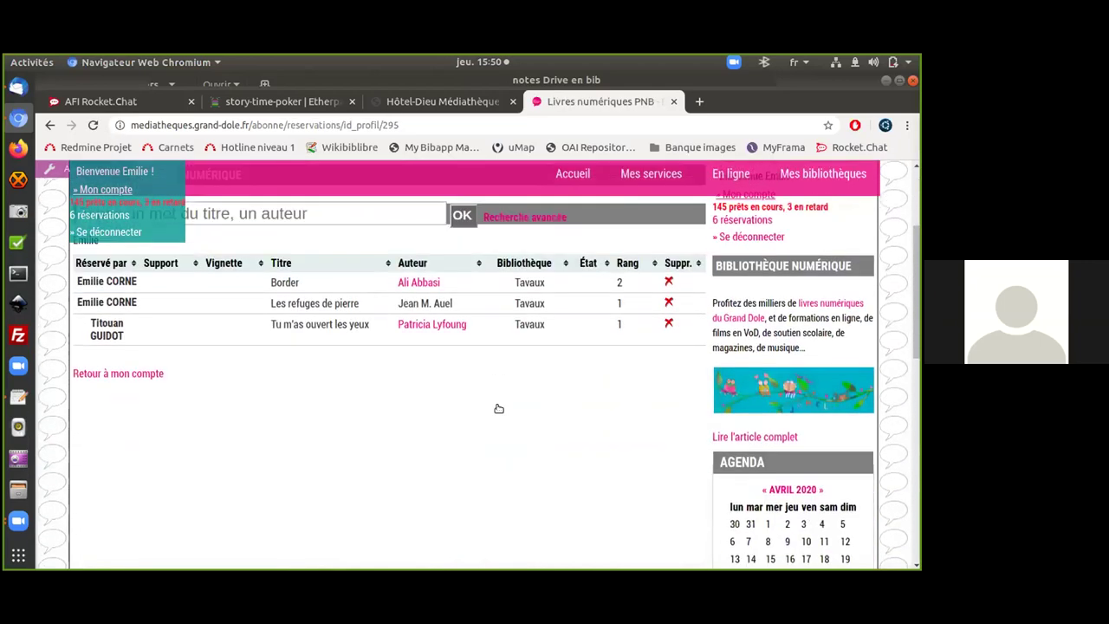
{"action": "scroll", "coordinate": [466, 403], "scroll_direction": "up", "scroll_amount": 2}
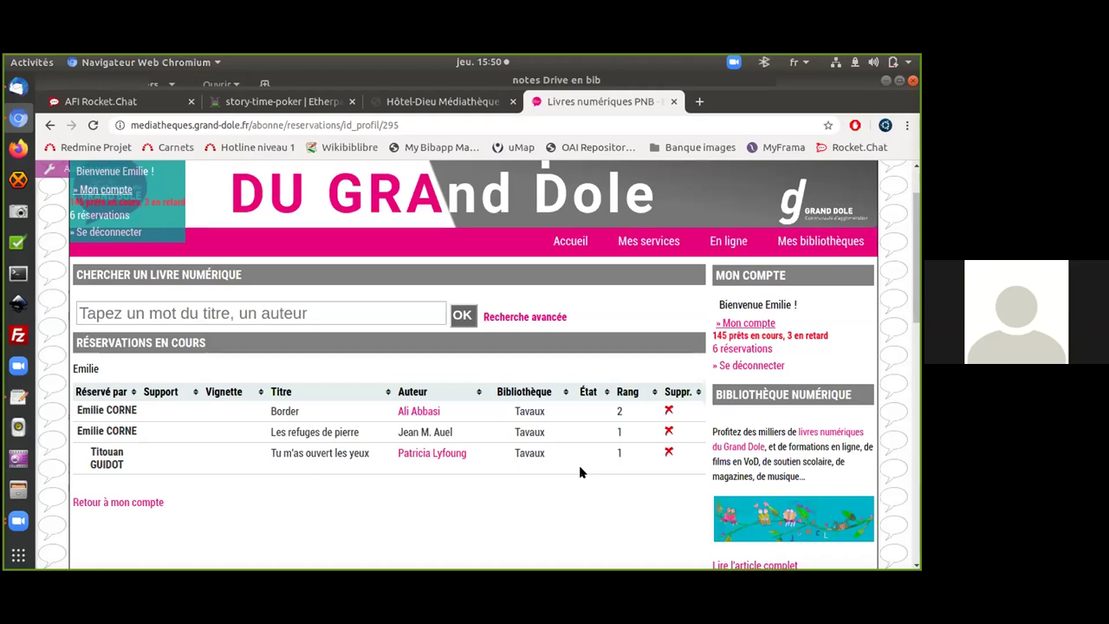
Return from the reservations to the account page and look over its remaining entries, down to Mes cartes and Déconnexion.
{"action": "left_click", "coordinate": [147, 502]}
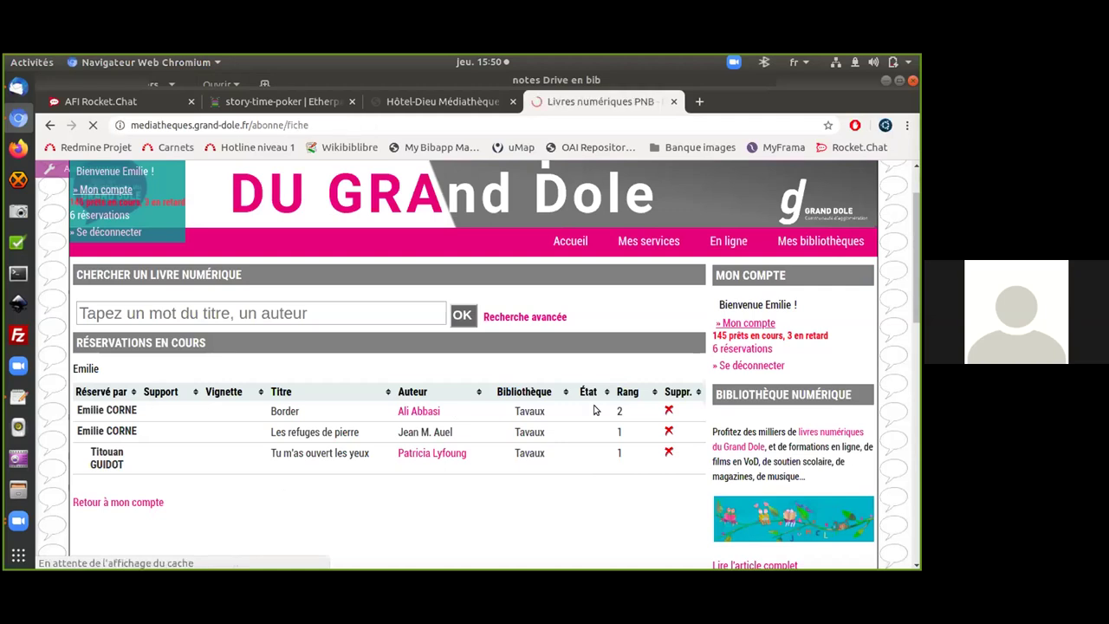
{"action": "scroll", "coordinate": [381, 400], "scroll_direction": "down", "scroll_amount": 3}
{"action": "scroll", "coordinate": [381, 400], "scroll_direction": "down", "scroll_amount": 5}
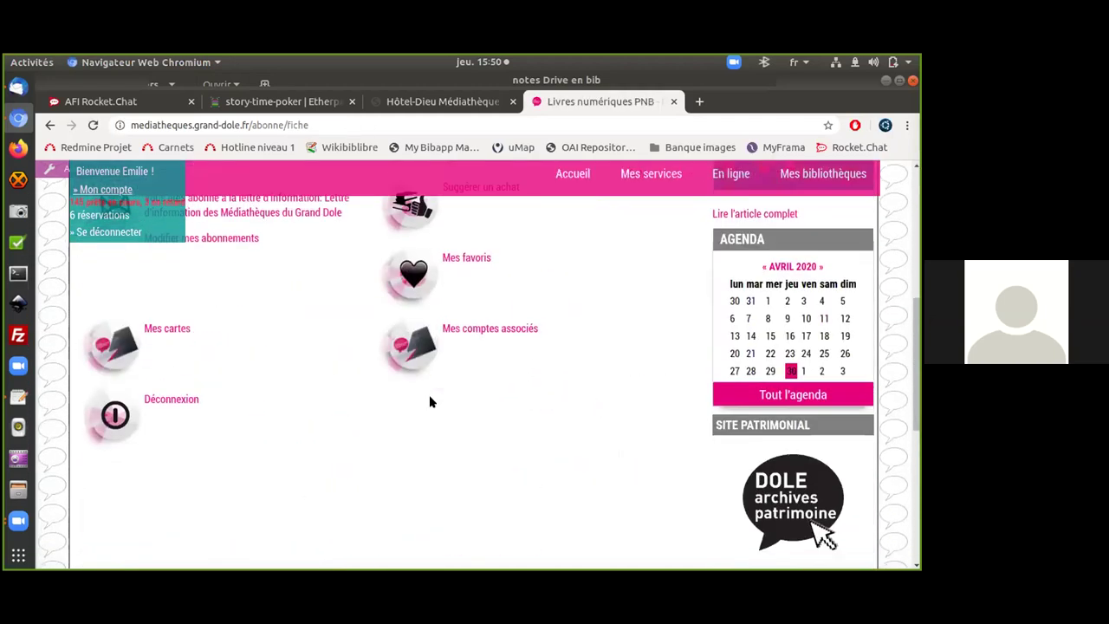